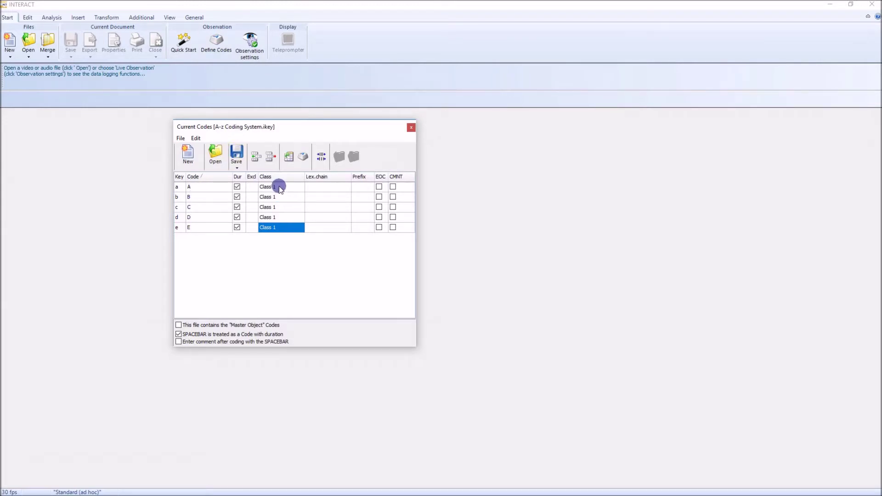
Close the code definitions, load ChildPlaysPiano.MOV and start a new observation in File 1.
click(411, 127)
click(29, 58)
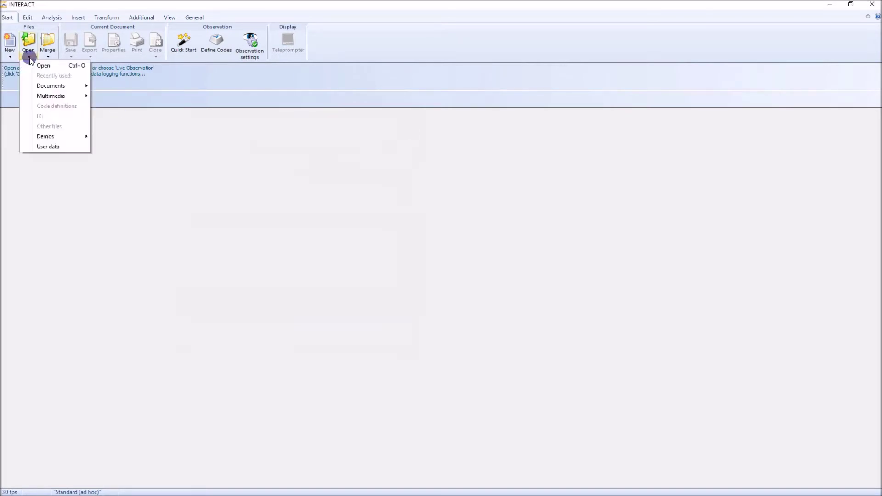
mouse_move(51, 95)
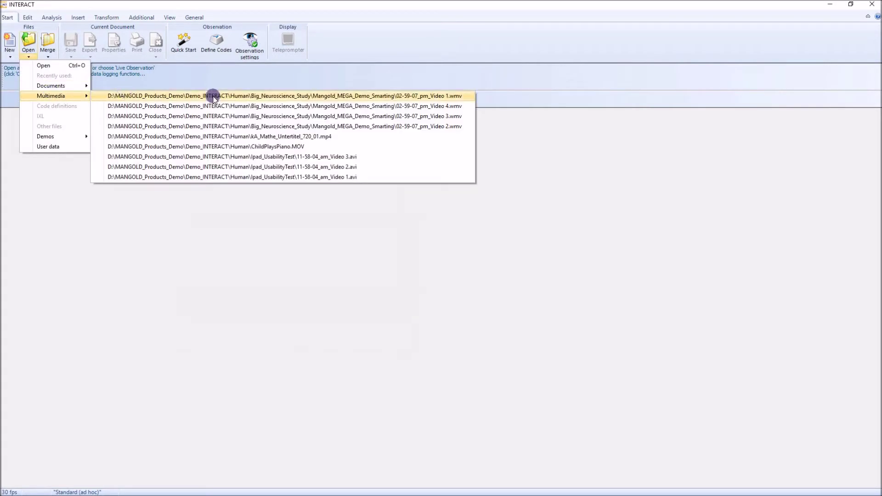
click(314, 146)
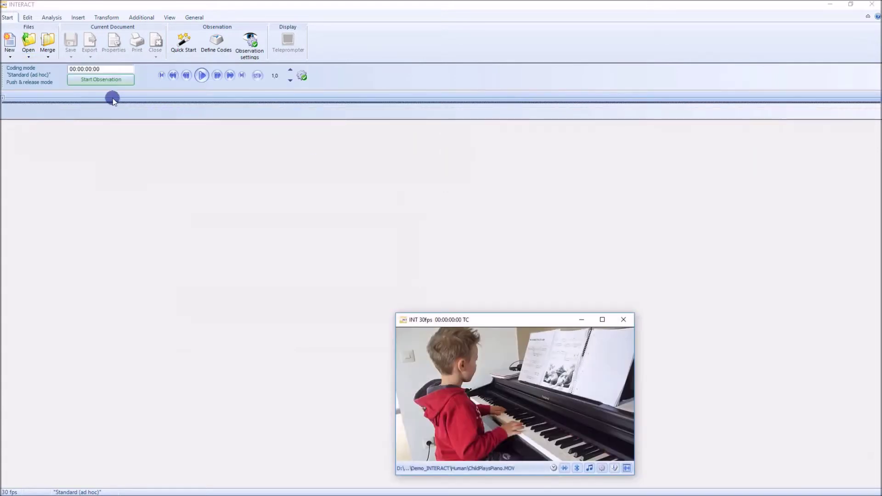
click(96, 81)
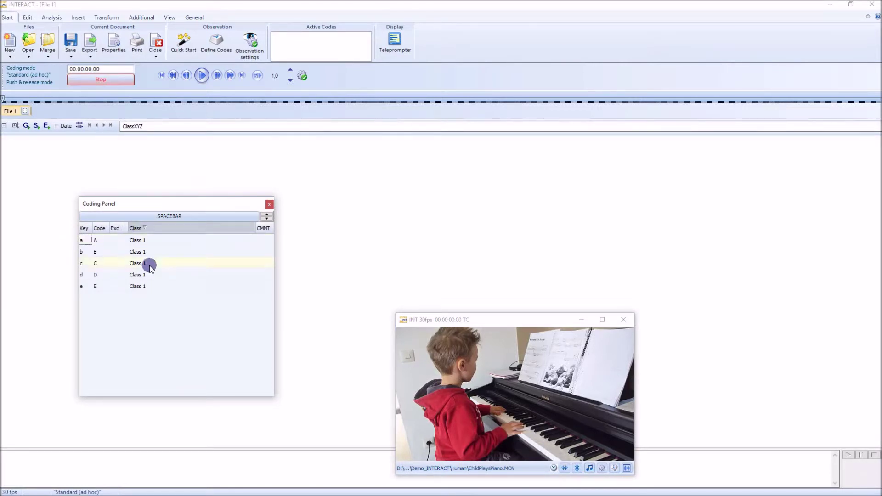
Play the video, log events A, B, C, D, C, E, C, B, C, then stop the observation.
click(198, 99)
click(202, 75)
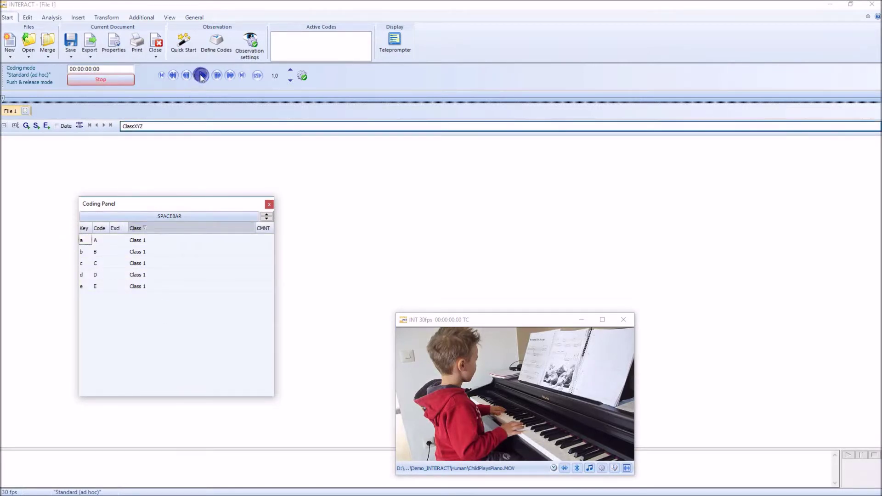
click(161, 244)
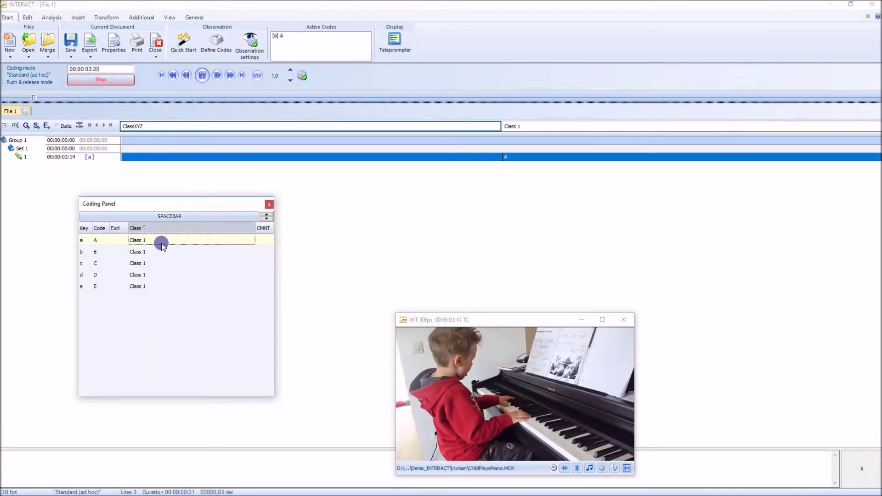
click(163, 252)
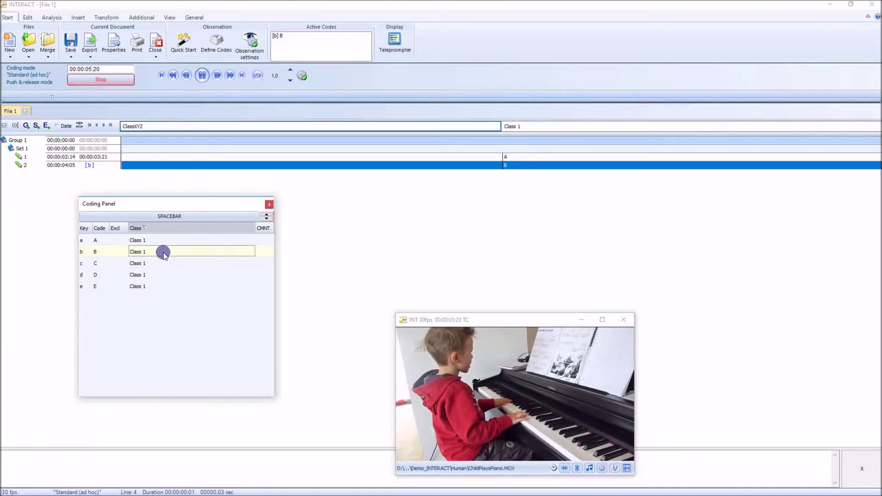
click(163, 263)
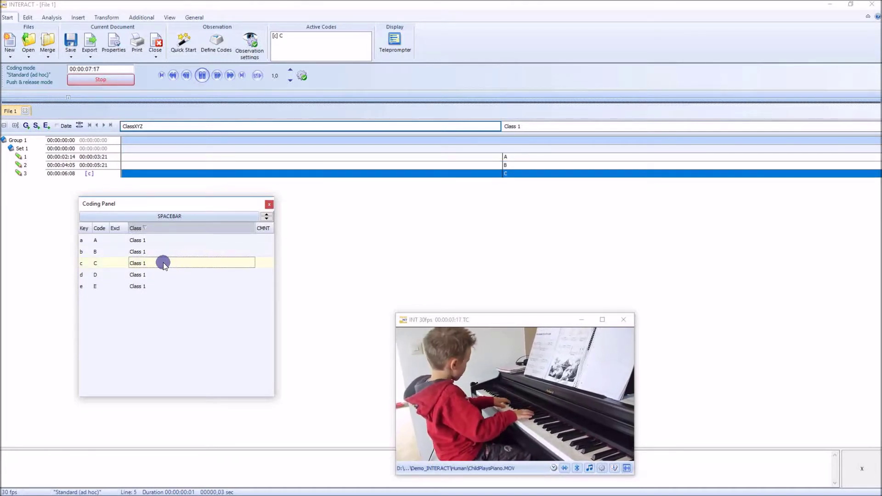
click(164, 272)
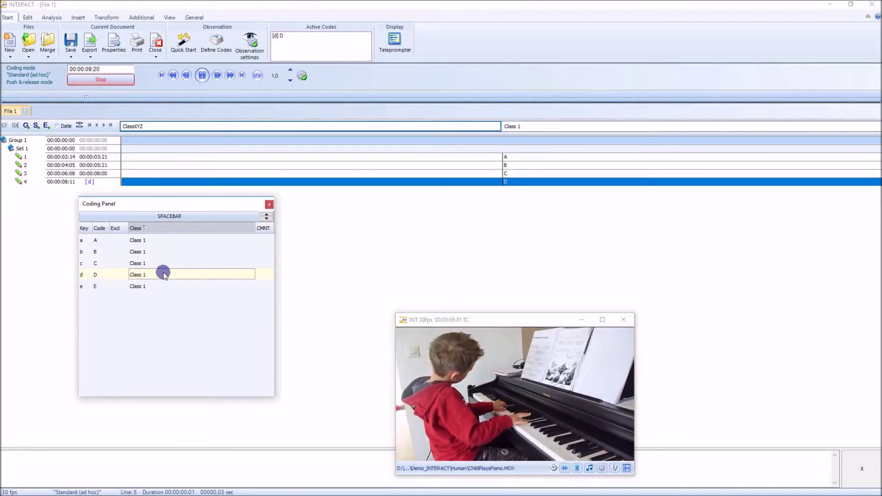
click(165, 260)
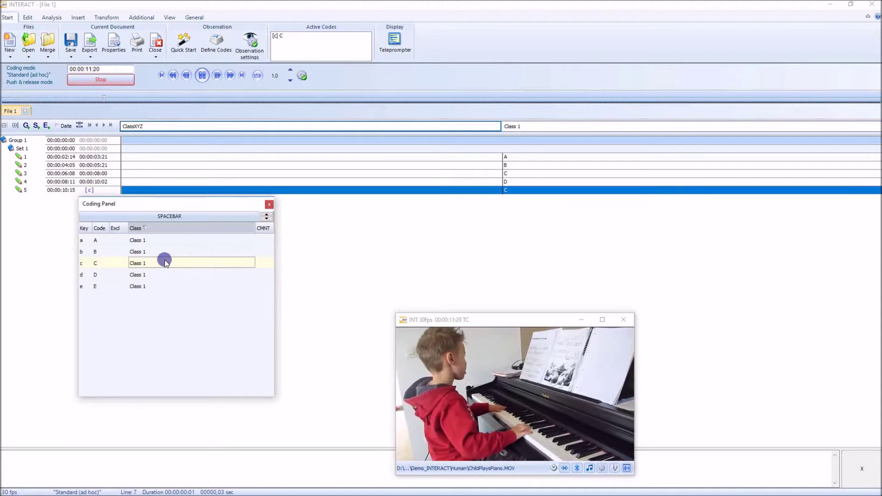
click(164, 285)
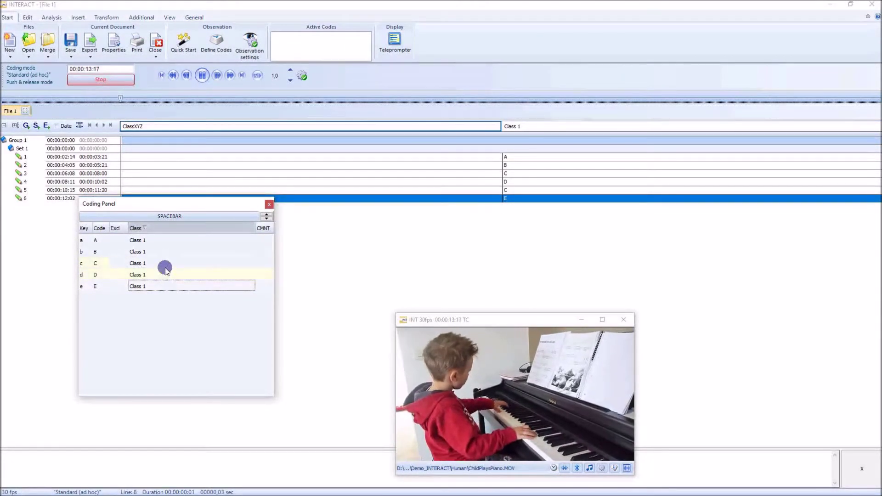
click(165, 268)
click(164, 249)
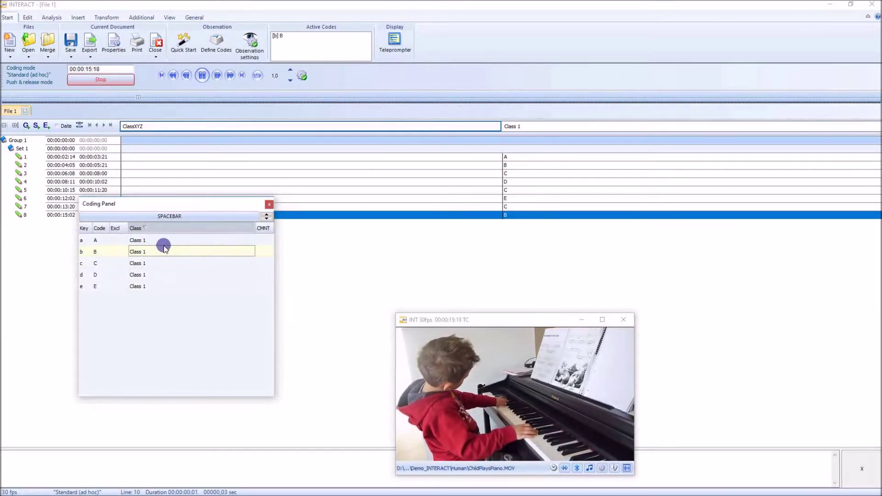
click(165, 263)
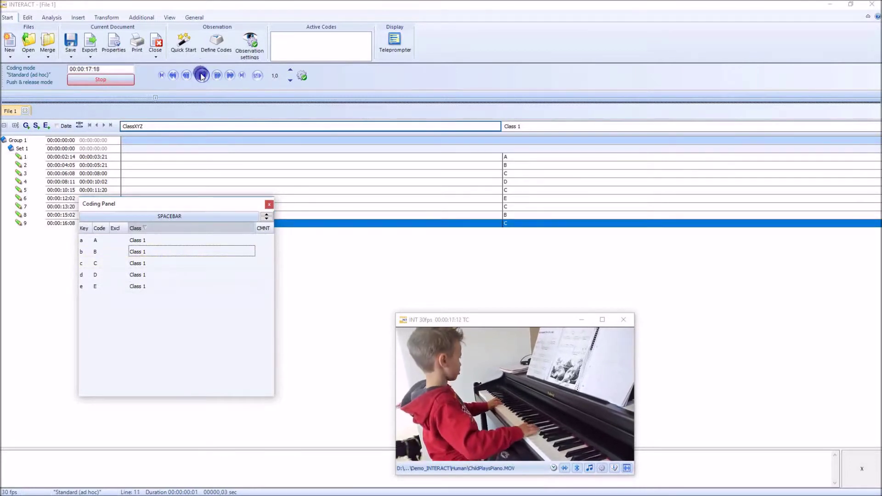
click(120, 81)
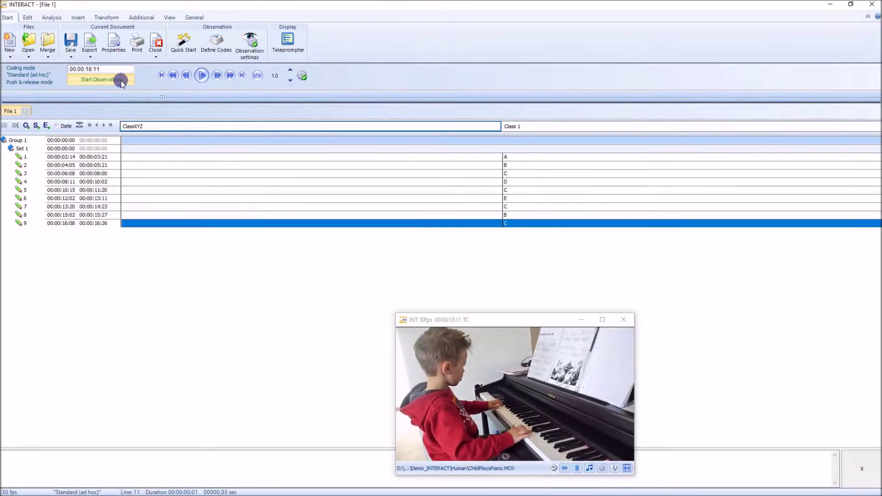
Delete the empty ClassXYZ class from File 1, confirming both warnings.
right_click(272, 127)
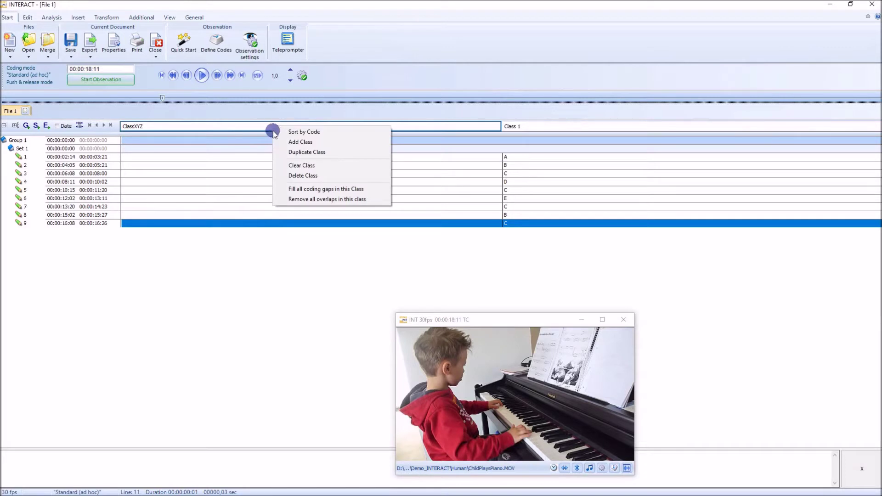
click(304, 175)
click(422, 278)
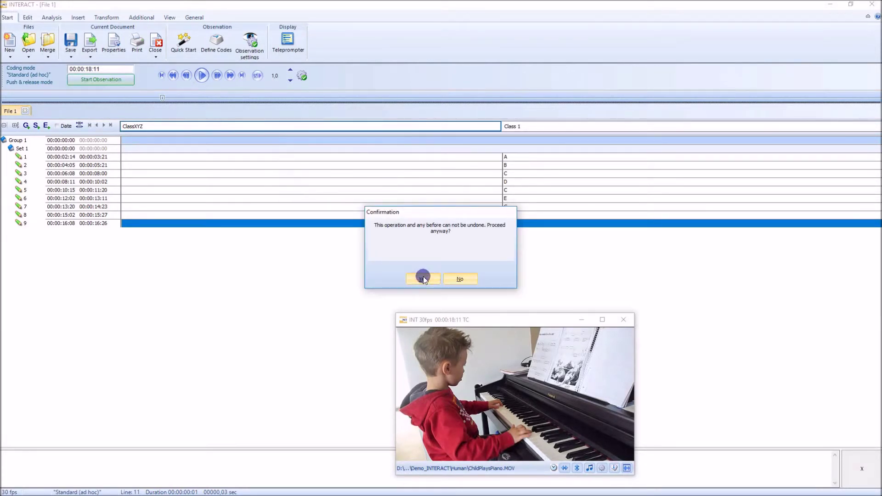
click(425, 278)
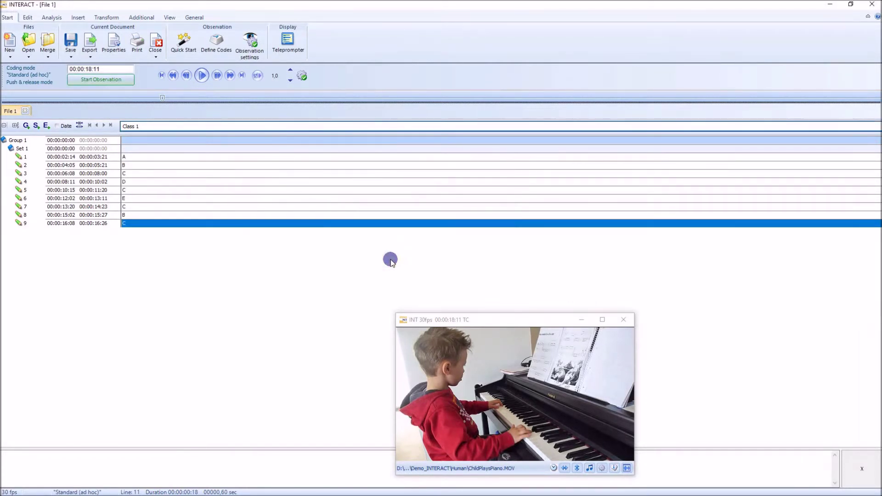
Review the coded A, C, D, E and B events in the video, then go to Analysis.
click(159, 156)
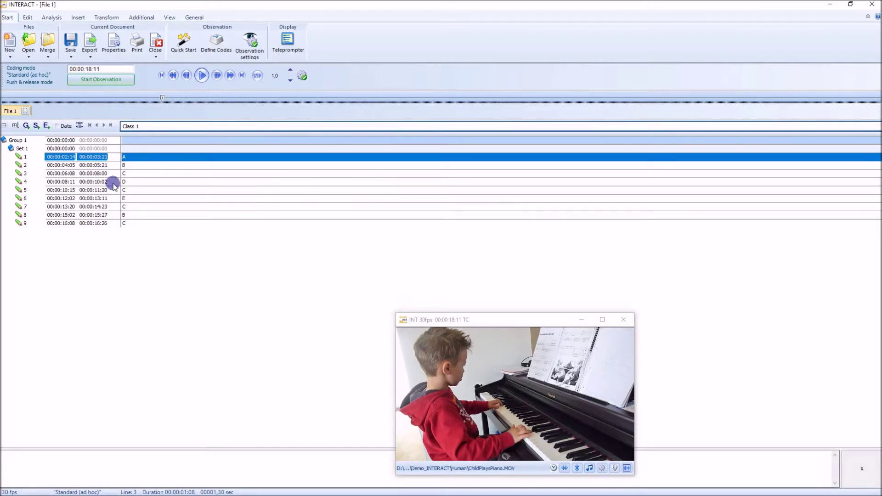
double_click(112, 181)
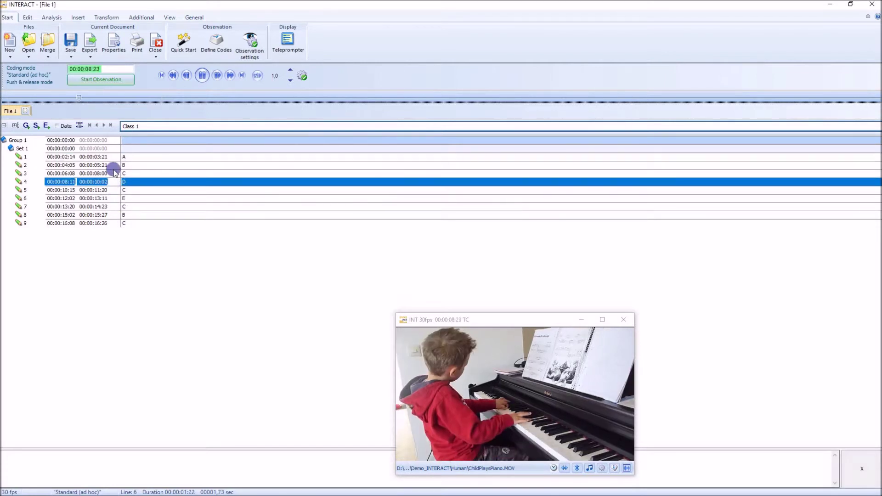
click(114, 173)
click(113, 198)
double_click(113, 214)
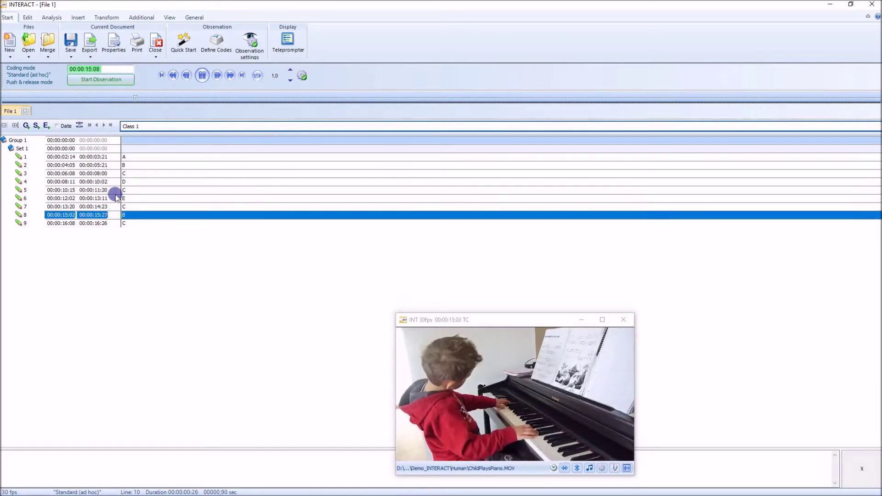
click(116, 173)
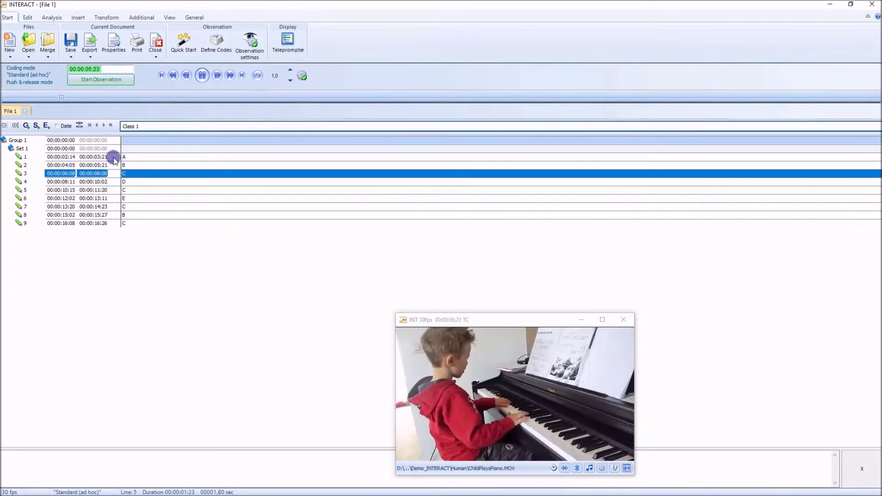
double_click(28, 155)
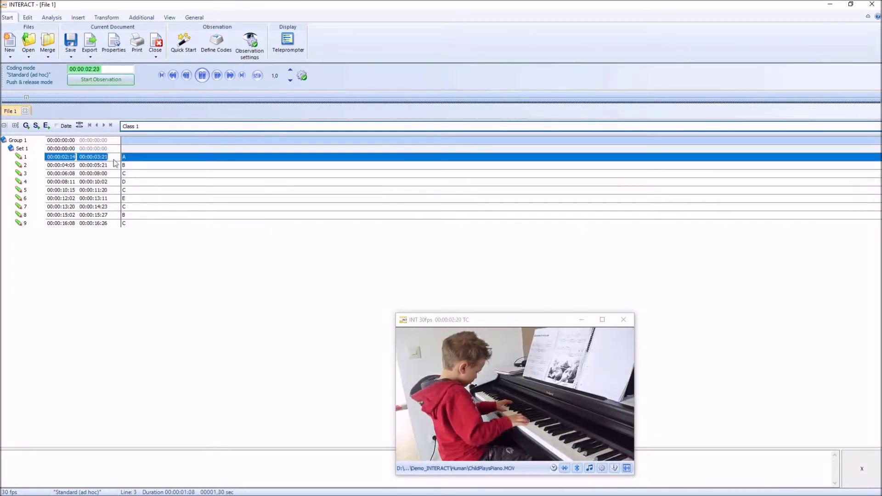
click(187, 160)
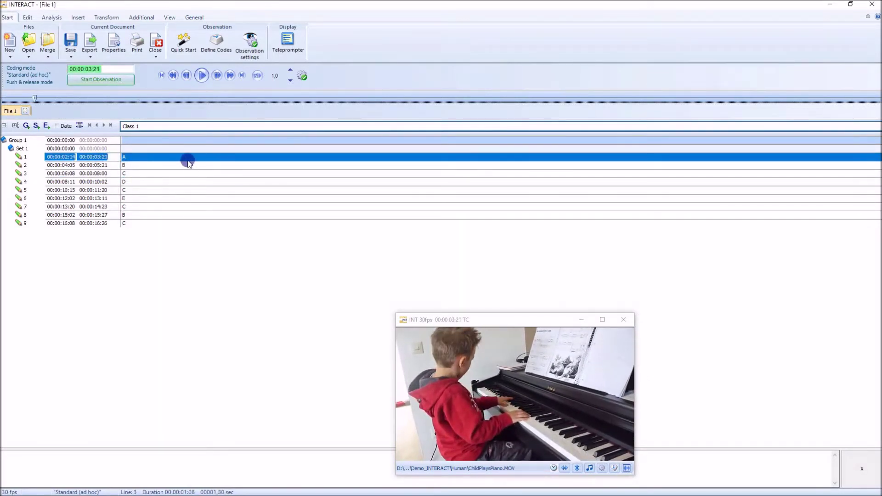
click(52, 18)
View the A–E timeline chart from main statistics, close it, and move the video toward the centre.
click(28, 42)
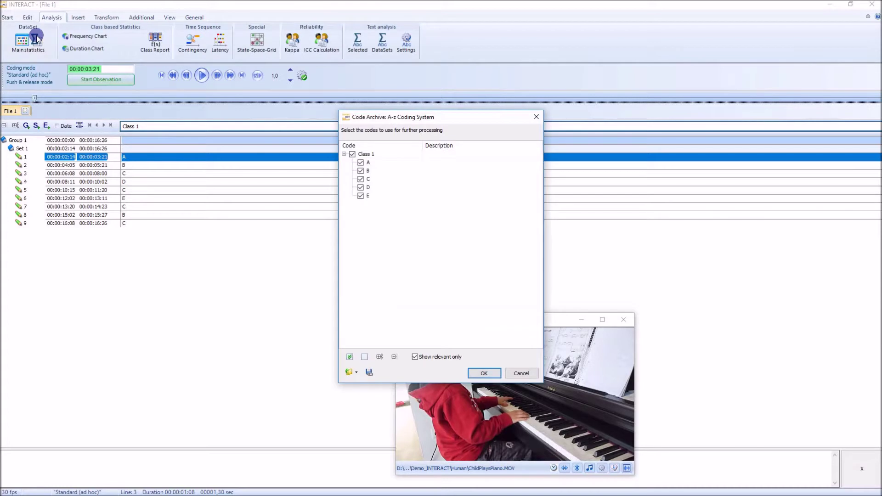
click(484, 373)
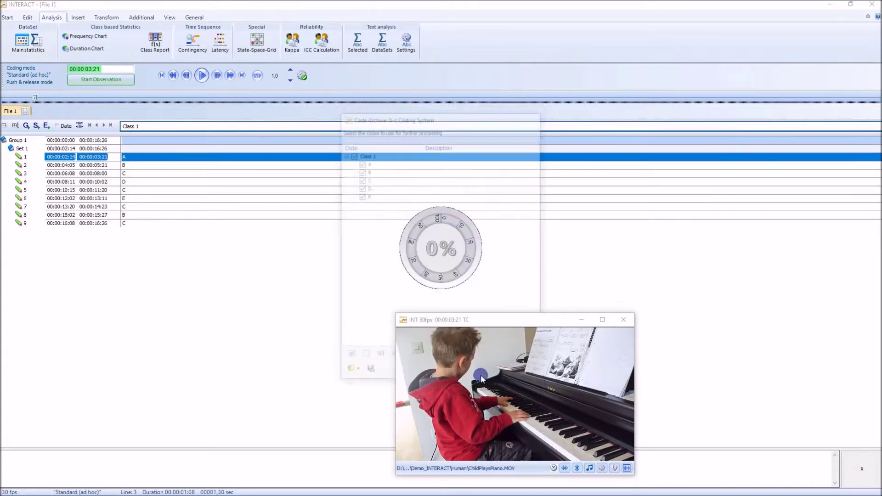
click(228, 179)
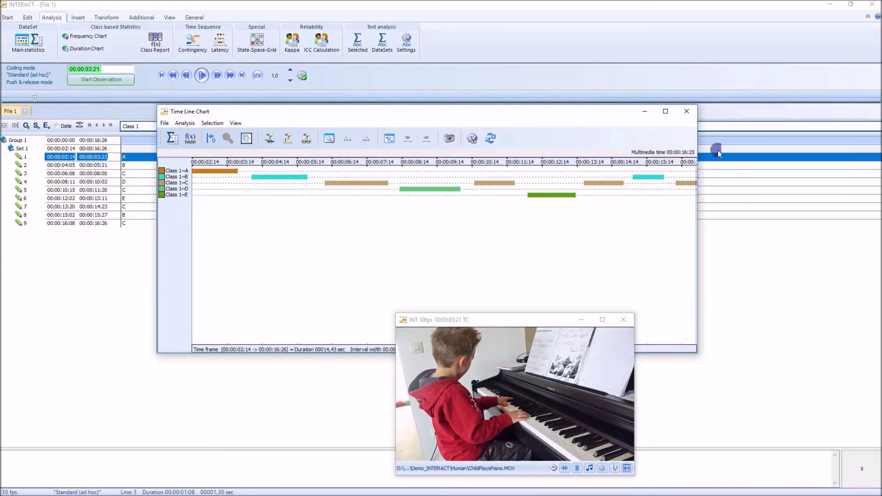
click(686, 112)
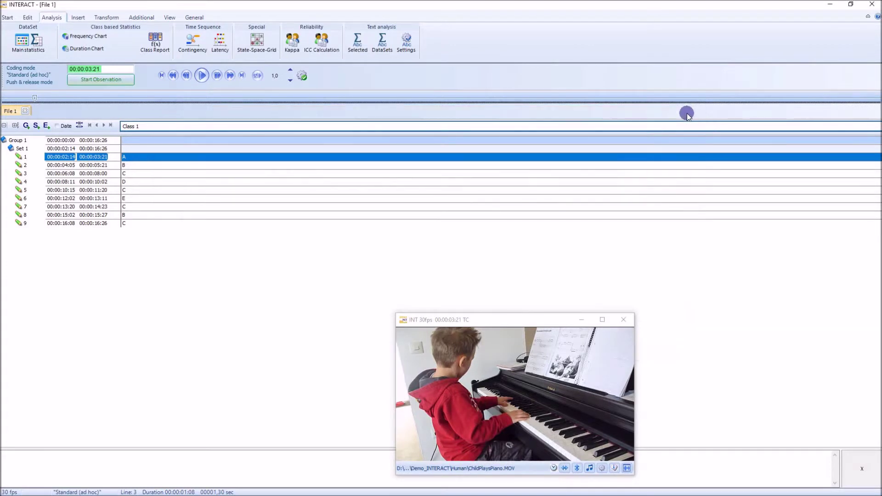
drag(480, 323, 395, 288)
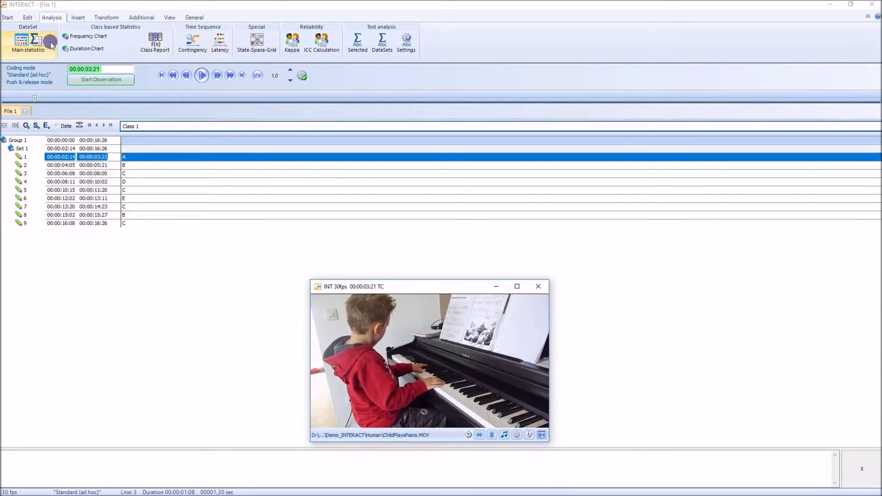
Add three new codes X, Y and Z to the coding system, each in Class 1.
click(7, 18)
click(215, 40)
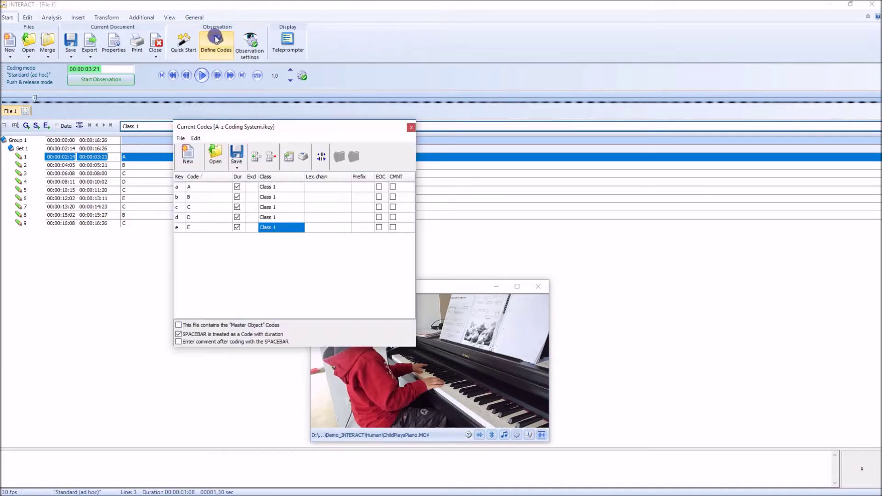
click(254, 157)
click(254, 158)
click(255, 158)
click(202, 228)
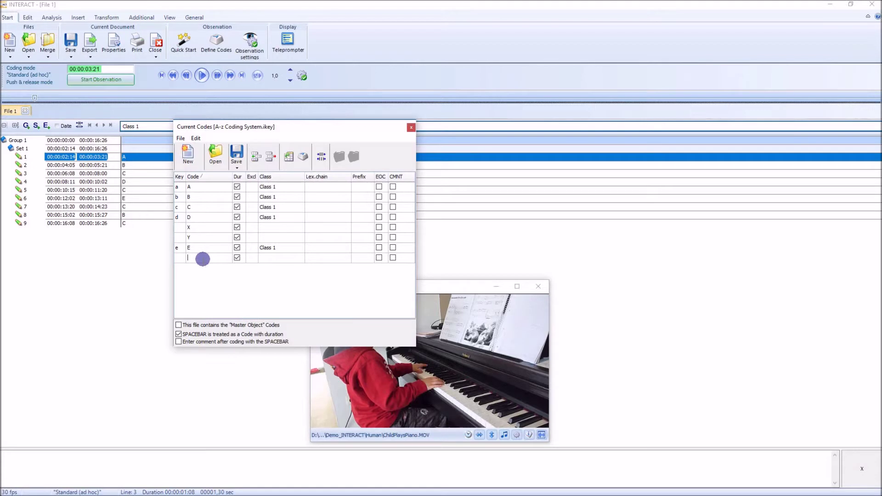
click(289, 227)
click(293, 239)
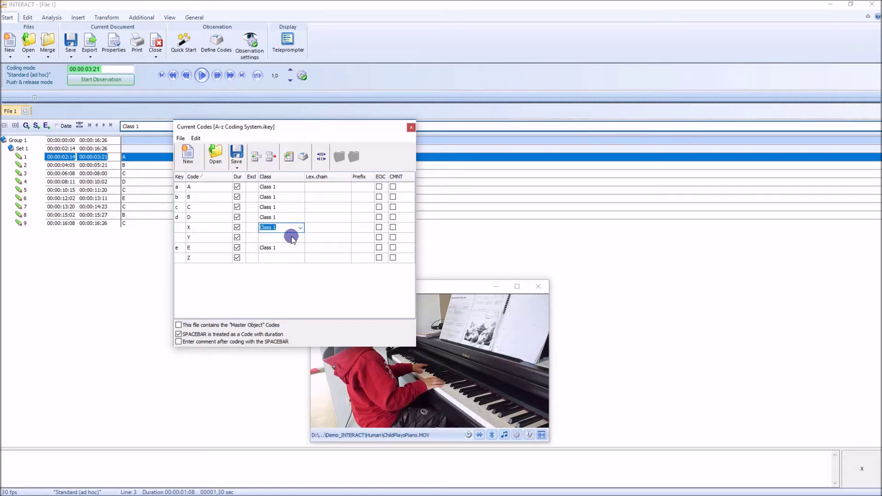
click(292, 237)
click(289, 248)
click(290, 256)
click(289, 266)
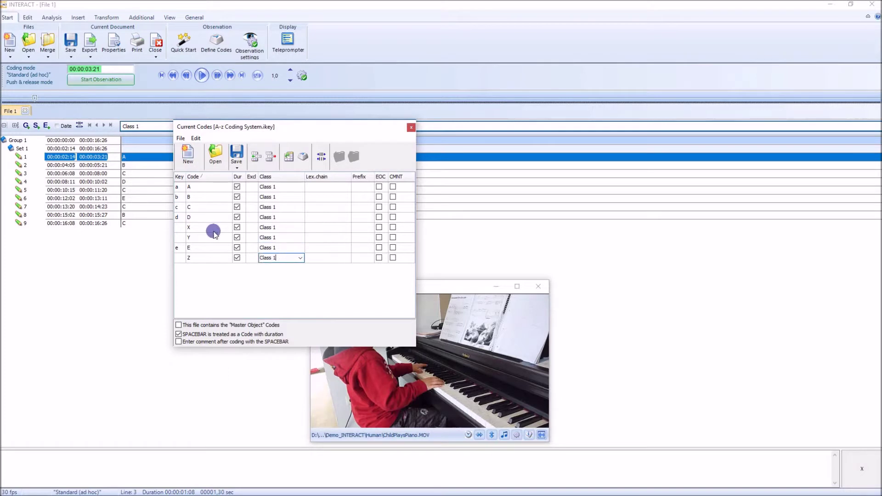
click(219, 179)
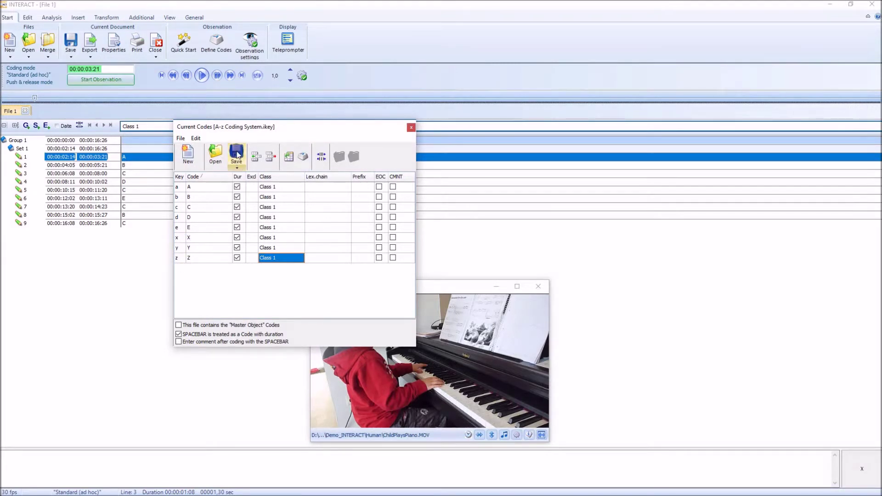
Save the updated coding system and close the code definitions.
click(240, 166)
click(246, 176)
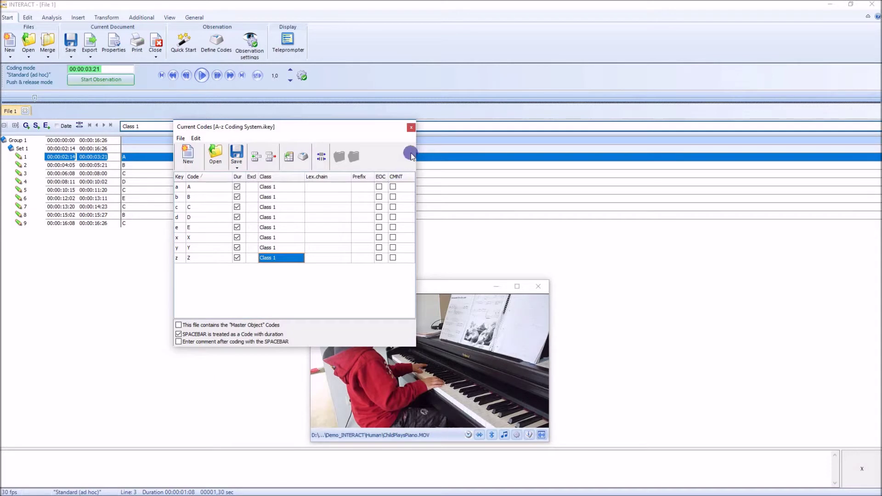
click(412, 128)
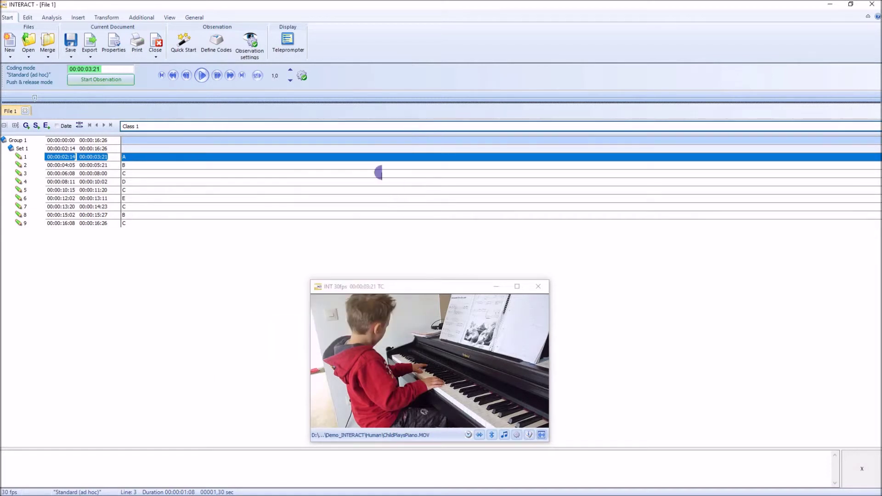
Rewind to the start and log X, Y, X, Z, Y events during playback, then pause and stop.
drag(34, 97, 1, 98)
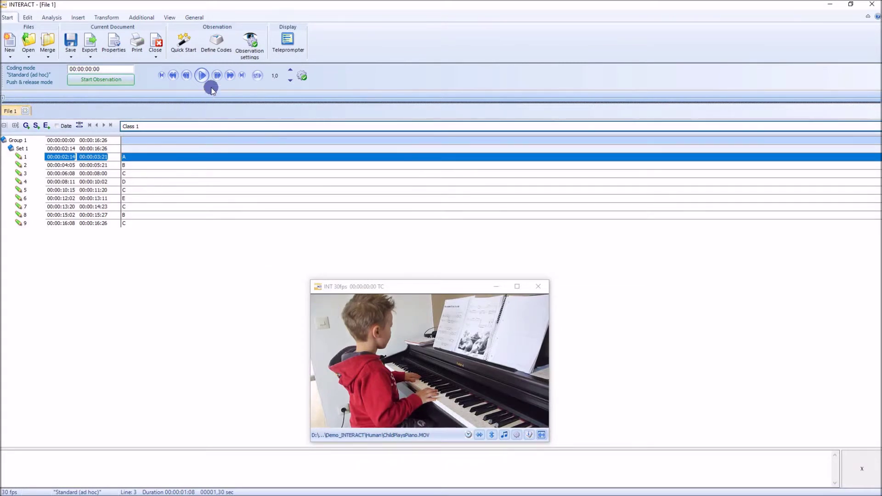
click(106, 81)
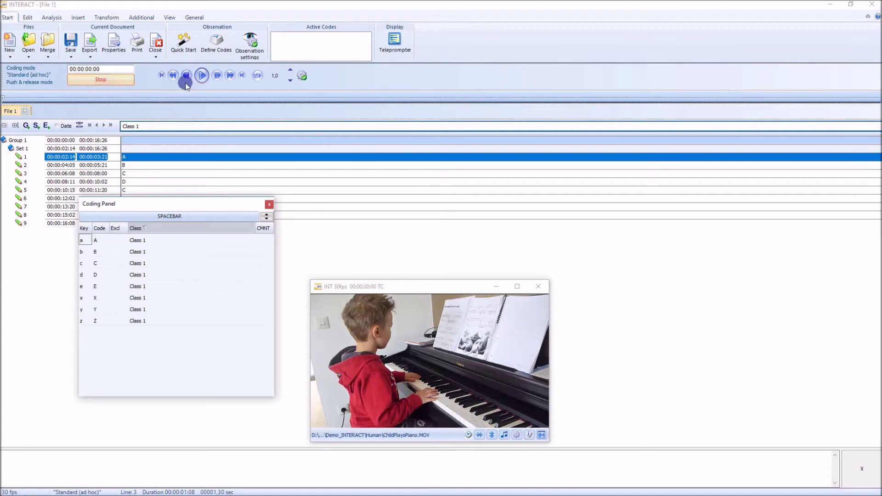
click(202, 76)
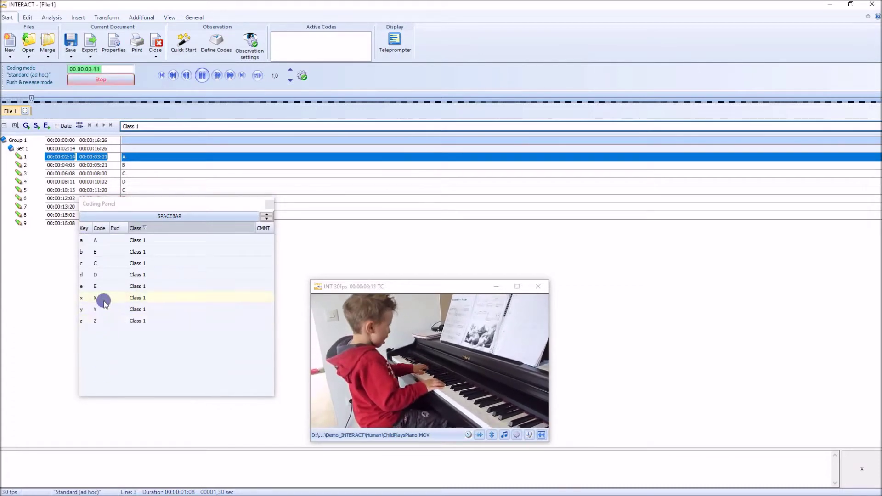
click(147, 303)
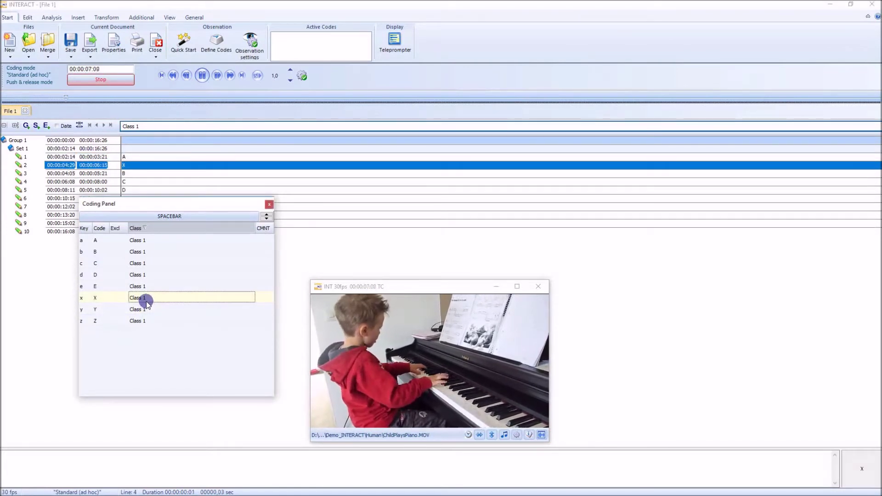
click(154, 308)
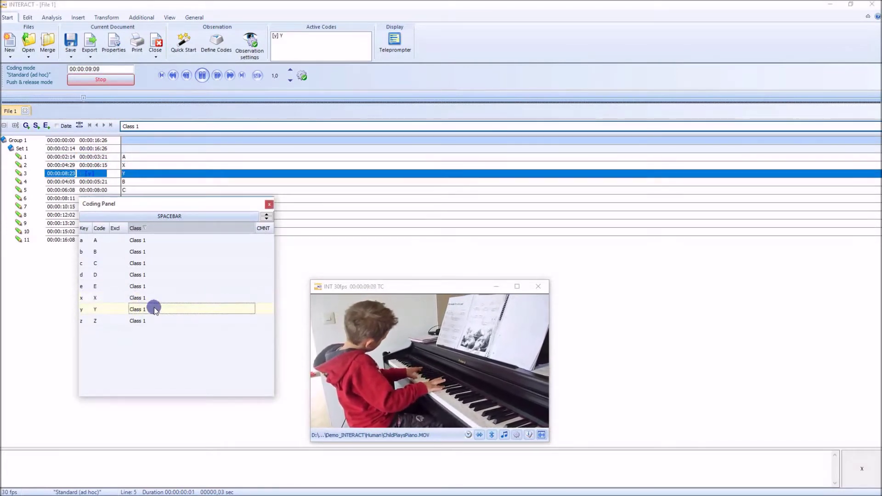
click(154, 296)
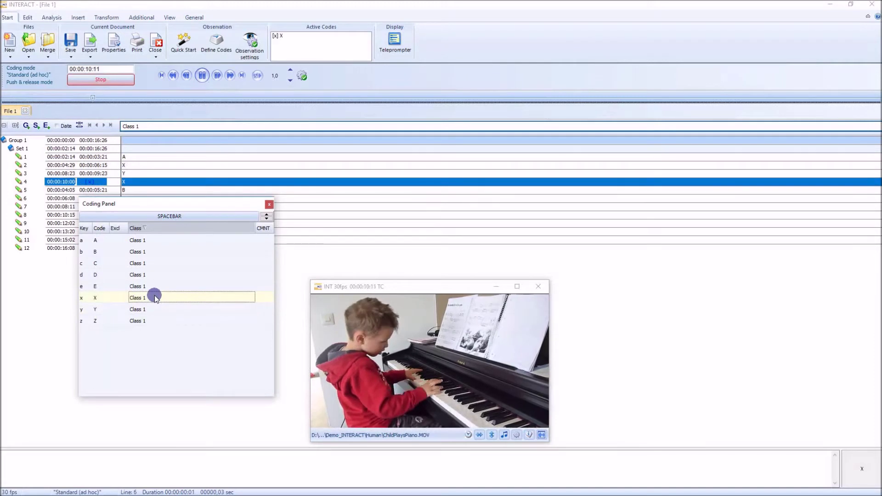
click(161, 320)
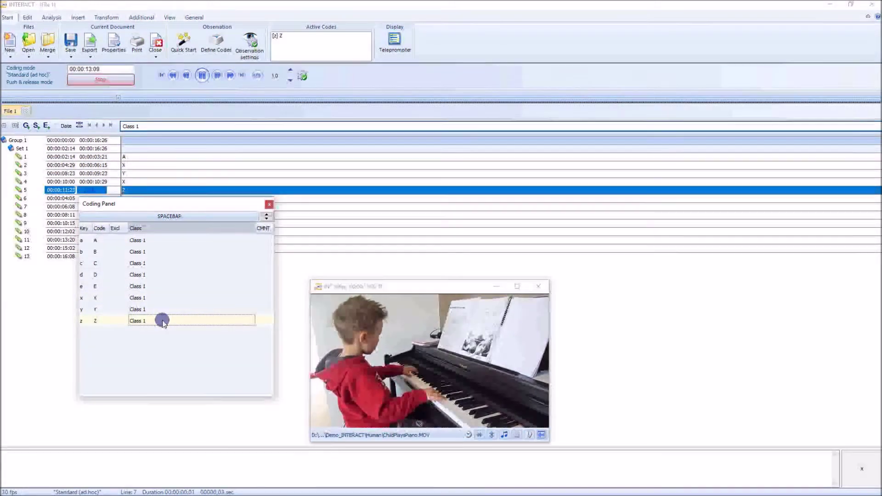
click(164, 311)
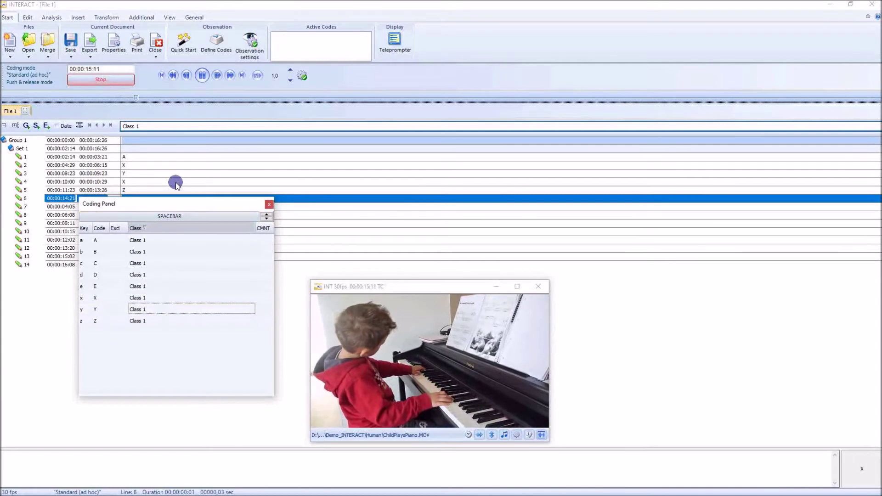
click(170, 75)
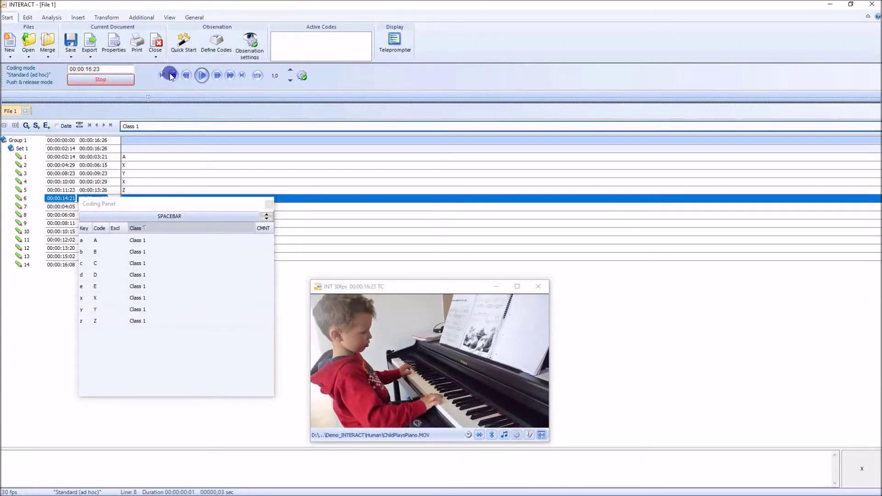
click(115, 79)
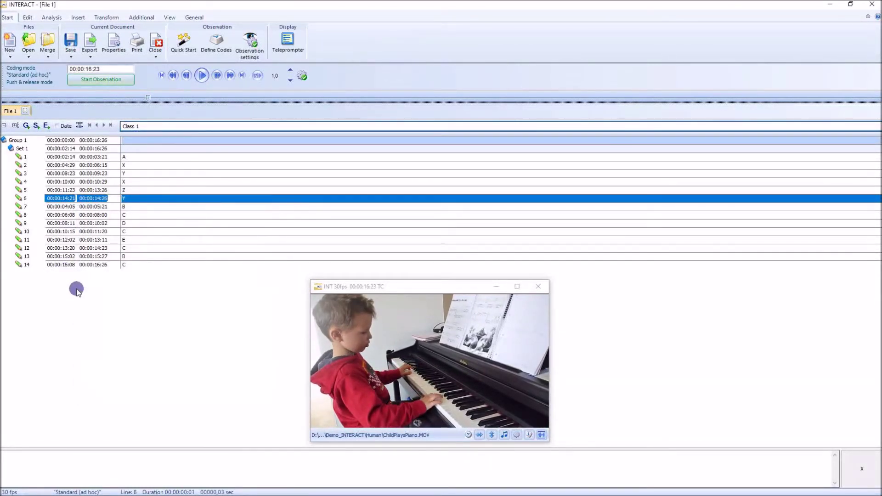
Sort the whole group's events by start time in ascending order.
right_click(159, 184)
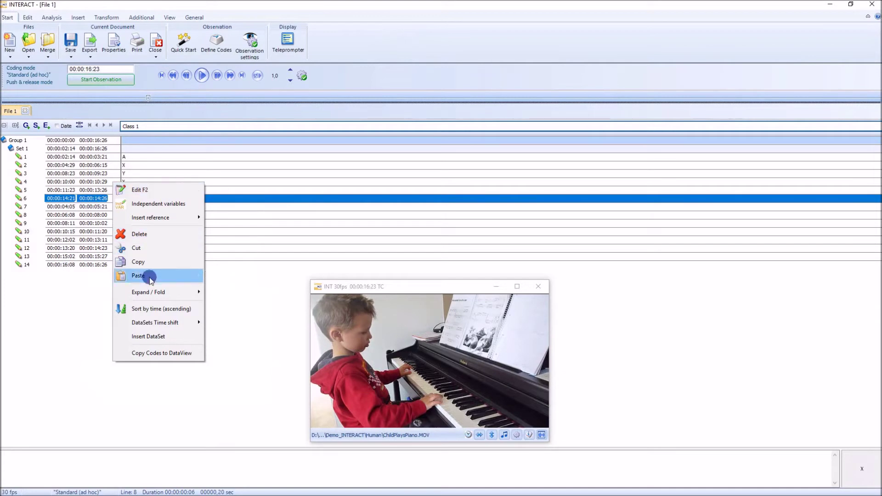
click(160, 309)
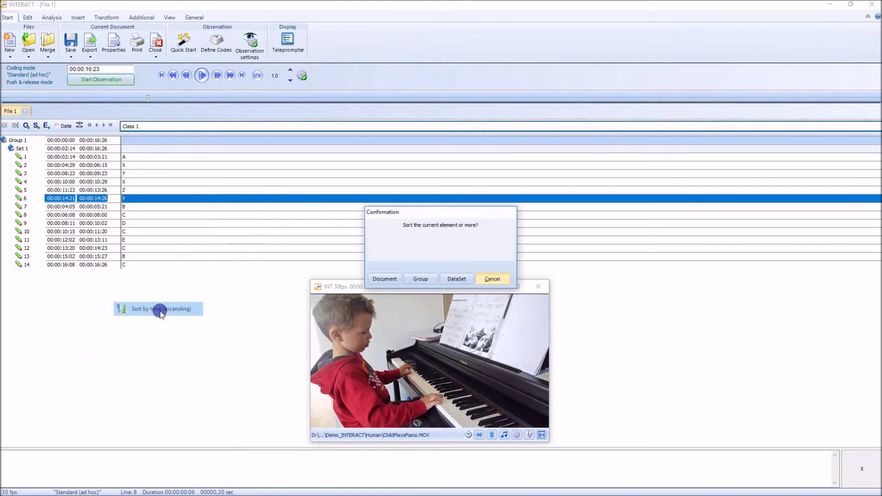
click(418, 280)
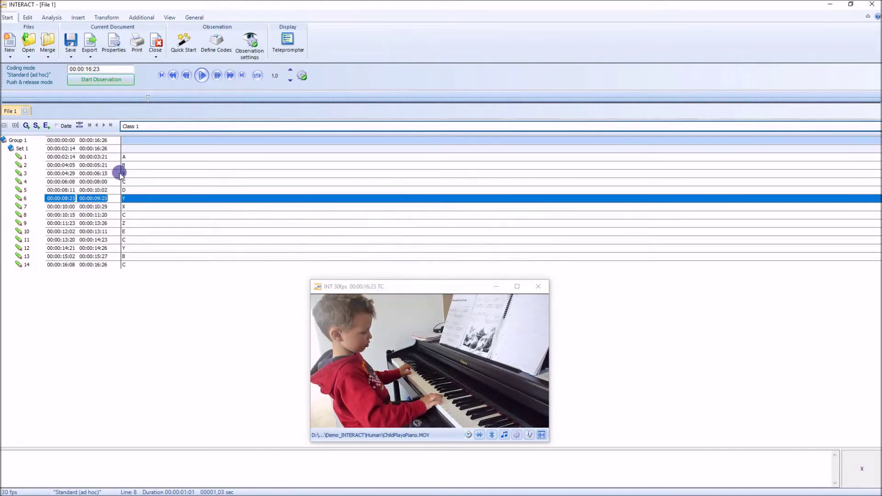
Check the new positions of the X and Y events in the sorted list.
click(121, 248)
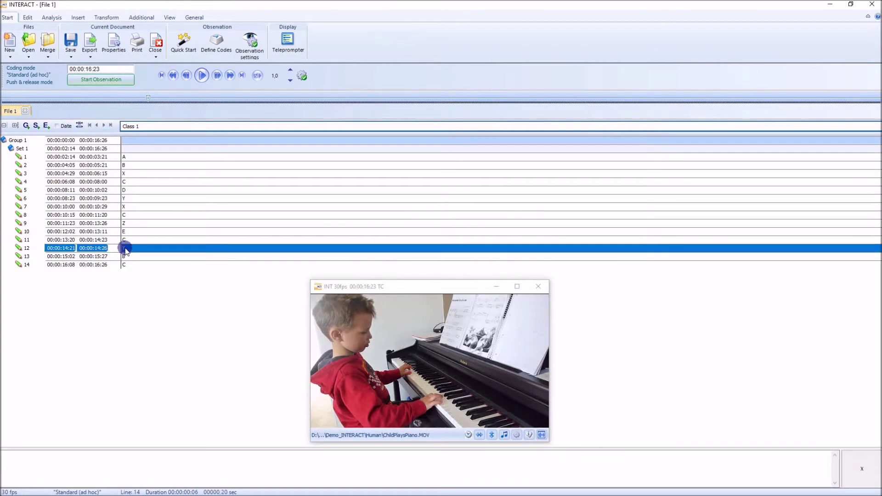
click(130, 205)
click(130, 197)
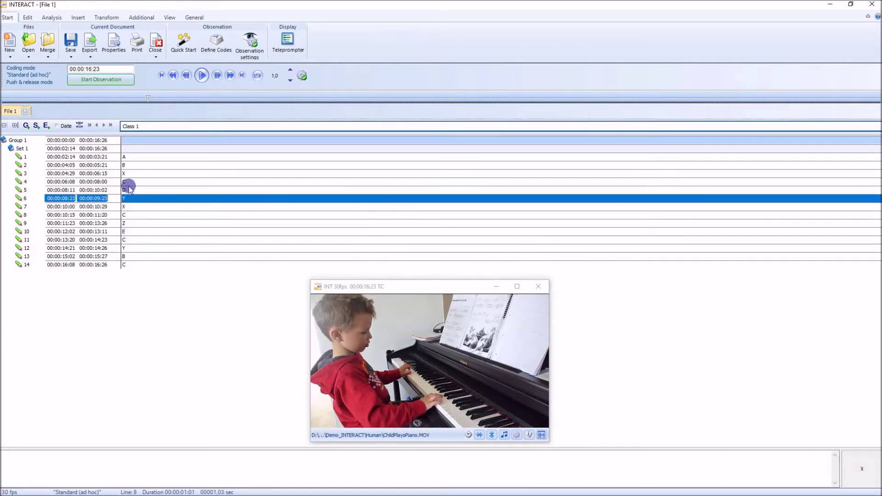
click(129, 176)
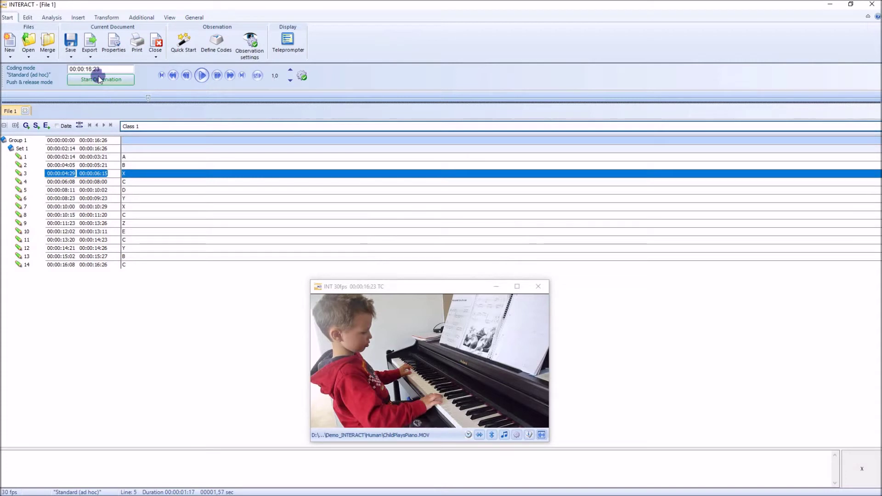
Open the timeline chart for codes A–E and X–Z, scrub the time marker, then close it.
click(53, 17)
click(29, 41)
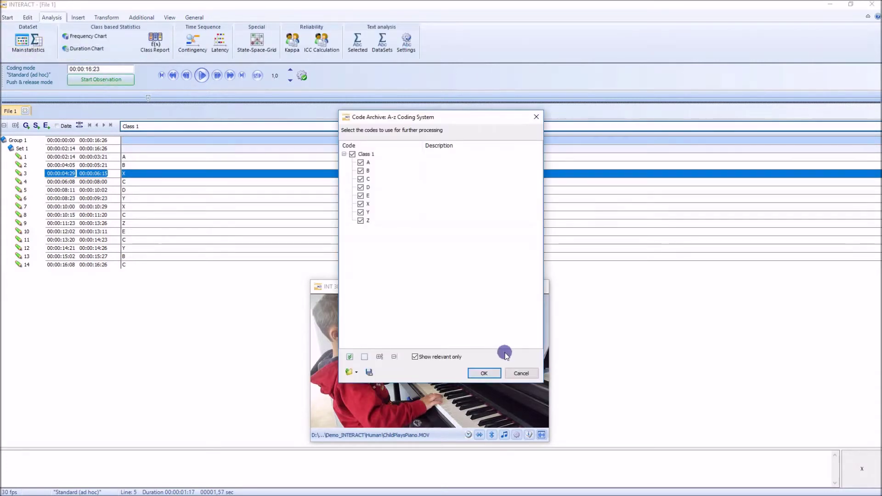
click(483, 373)
drag(435, 164, 292, 196)
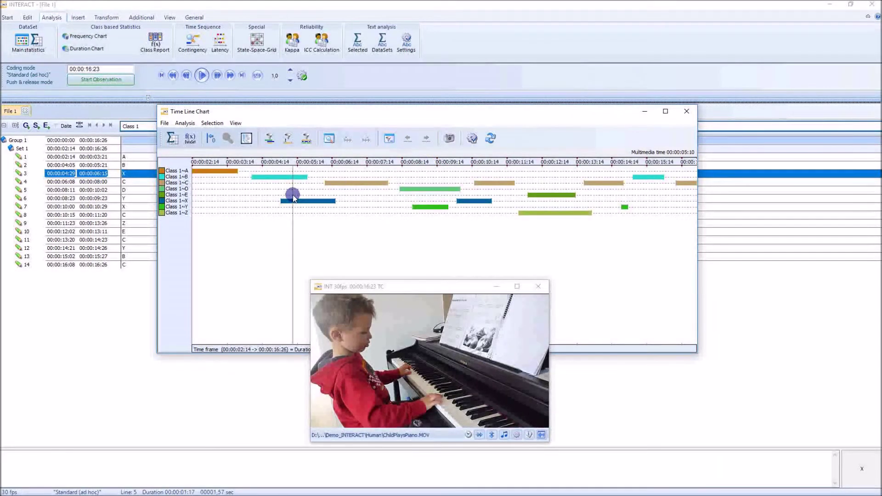
drag(293, 196, 438, 160)
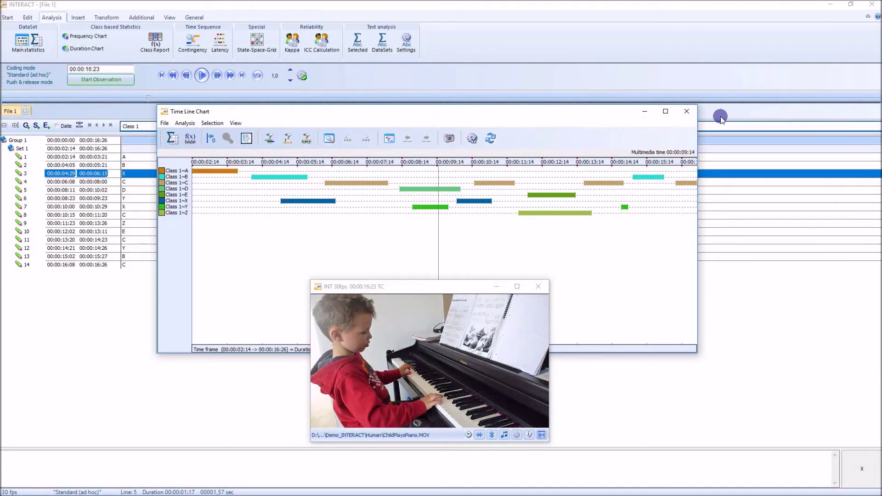
click(686, 111)
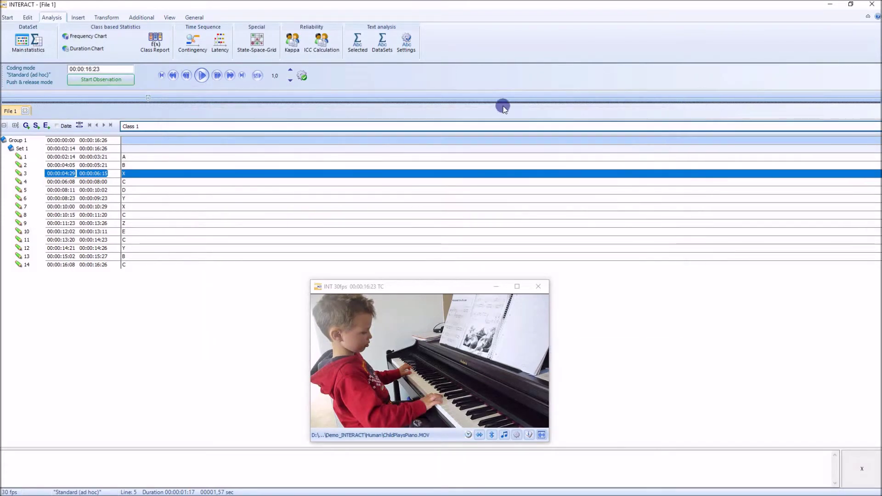
Apply Remove overlaps (make exclusive) to all classes, then return to Analysis.
click(111, 20)
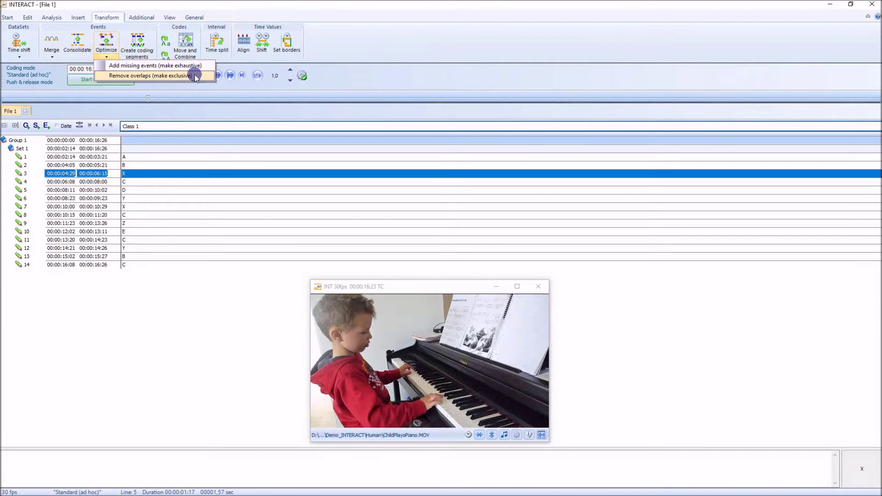
click(197, 78)
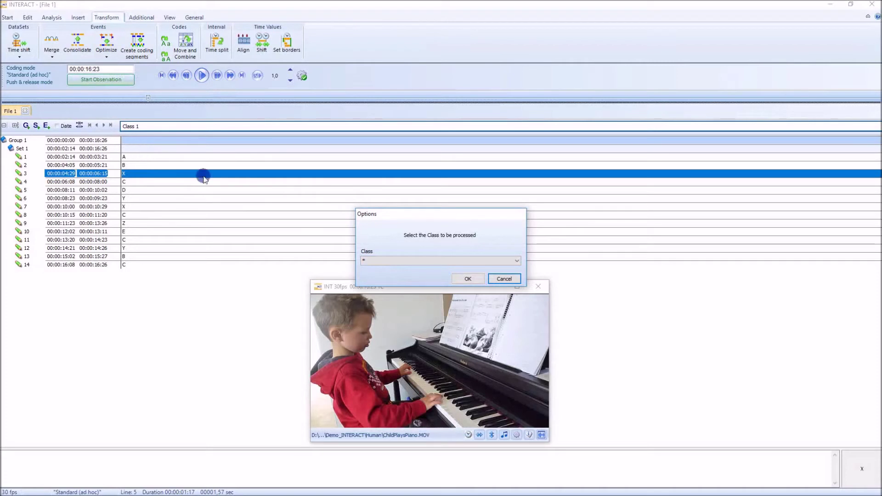
click(467, 279)
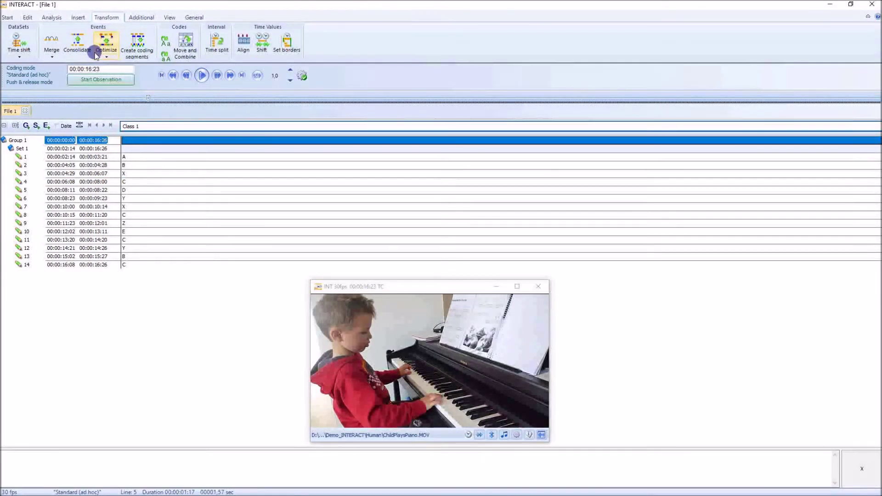
click(53, 17)
Run main statistics on all codes and scrub the timeline chart to about 00:00:06:06.
click(35, 51)
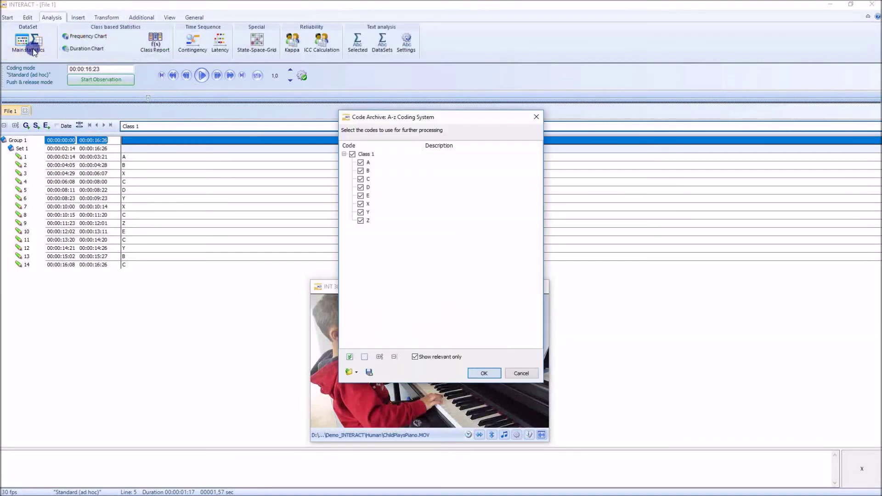
click(477, 374)
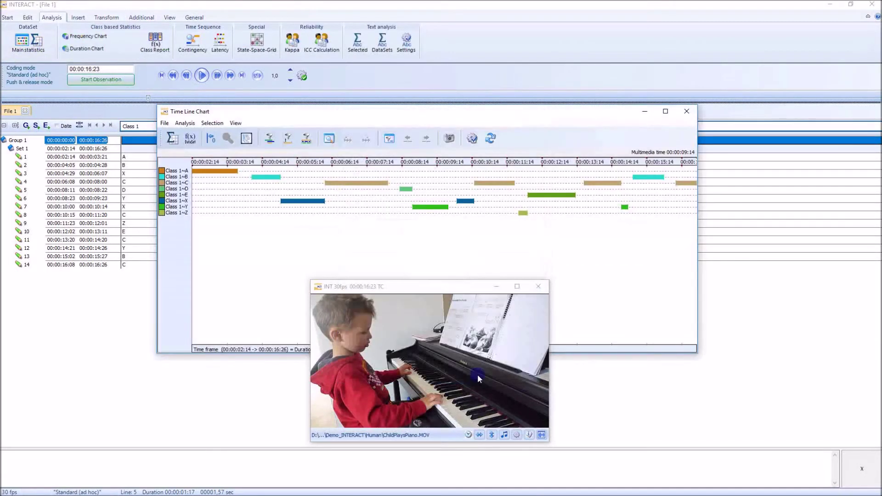
drag(271, 232, 279, 176)
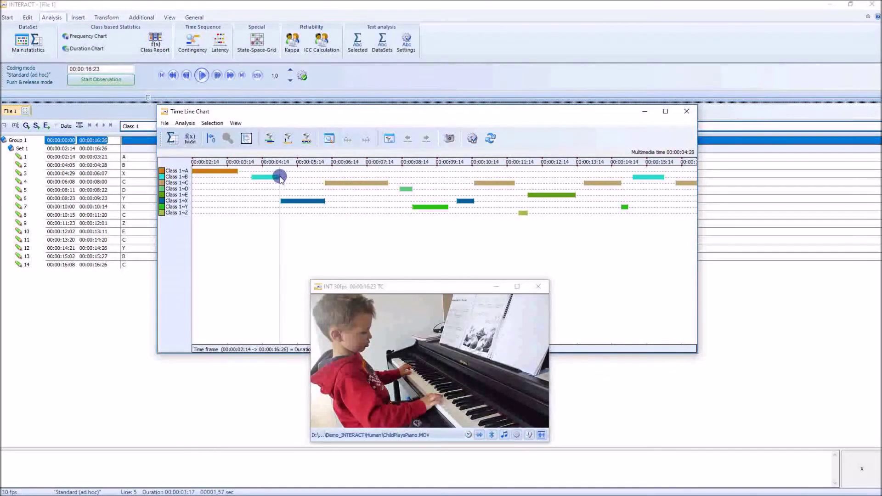
drag(280, 178, 472, 213)
Compute the DataSet statistics for codes A–E and X, Y, Z and select their Percentage over time values.
click(190, 138)
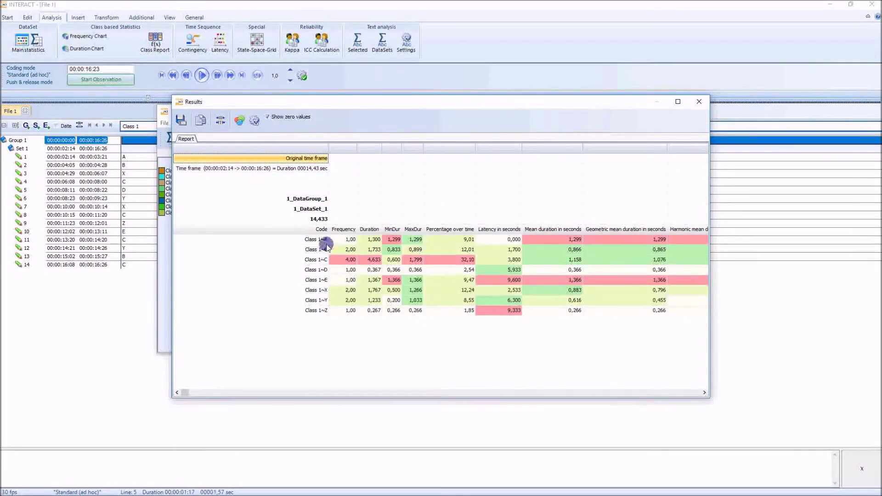
drag(388, 101, 324, 212)
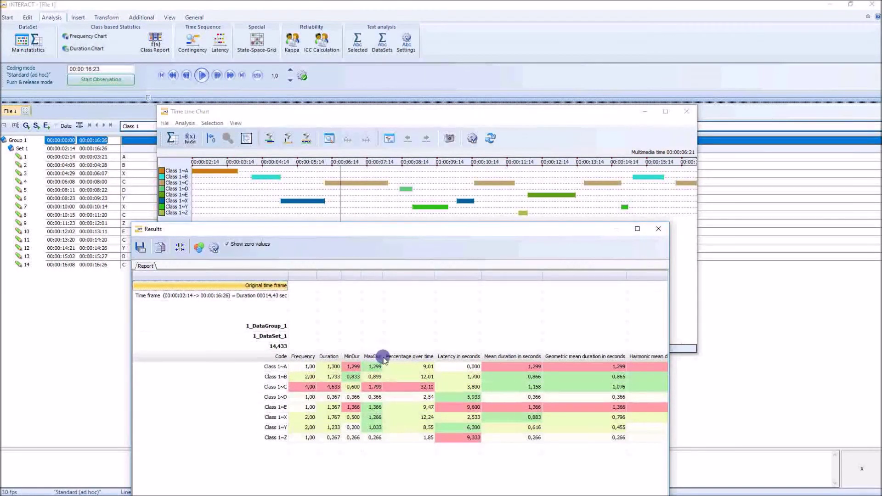
drag(418, 366, 428, 437)
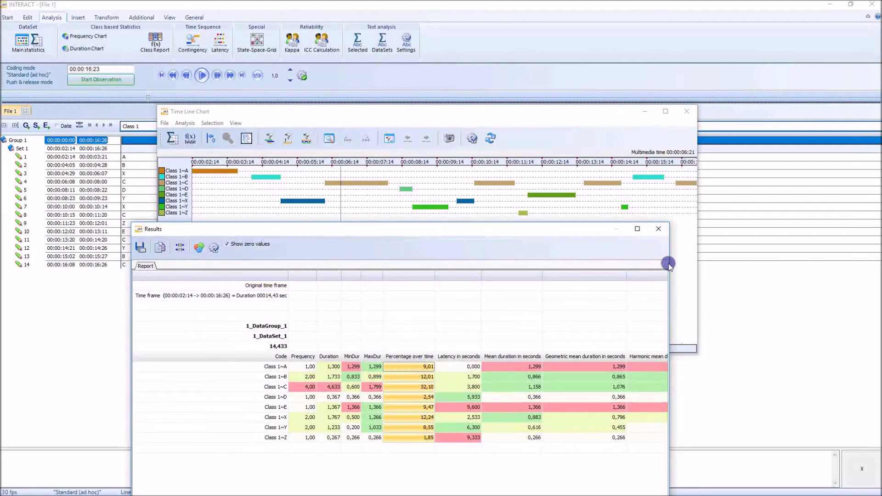
Close the statistics results and the Time Line Chart, leaving playback near 03:25.
click(658, 228)
drag(334, 210, 333, 167)
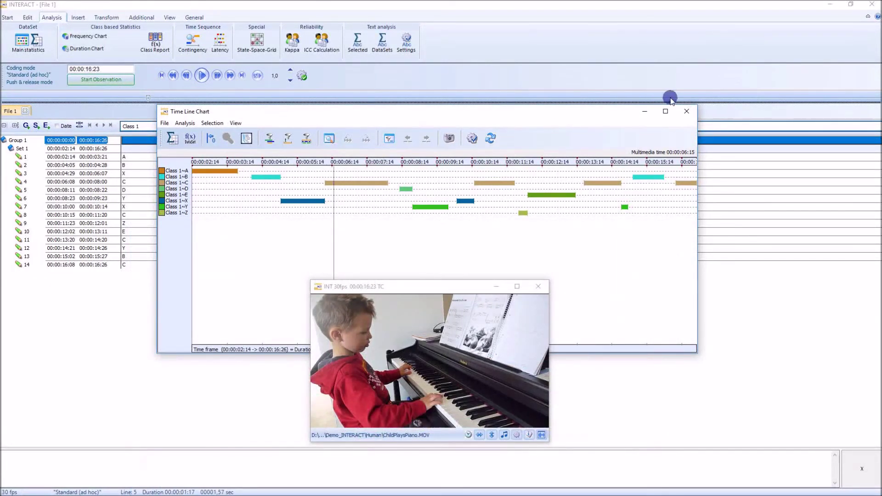
click(687, 112)
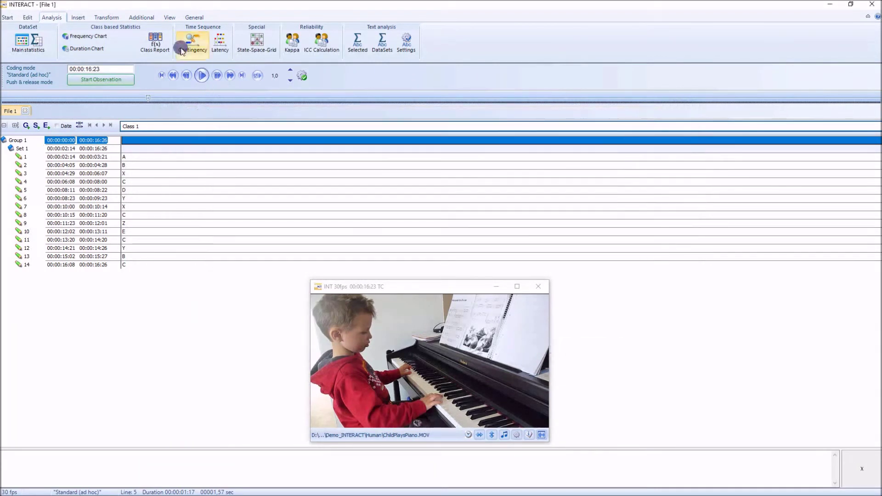
Make File 1 exhaustive by adding NULL missing events for all classes, growing Set 1 from 14 to 21 events.
click(102, 18)
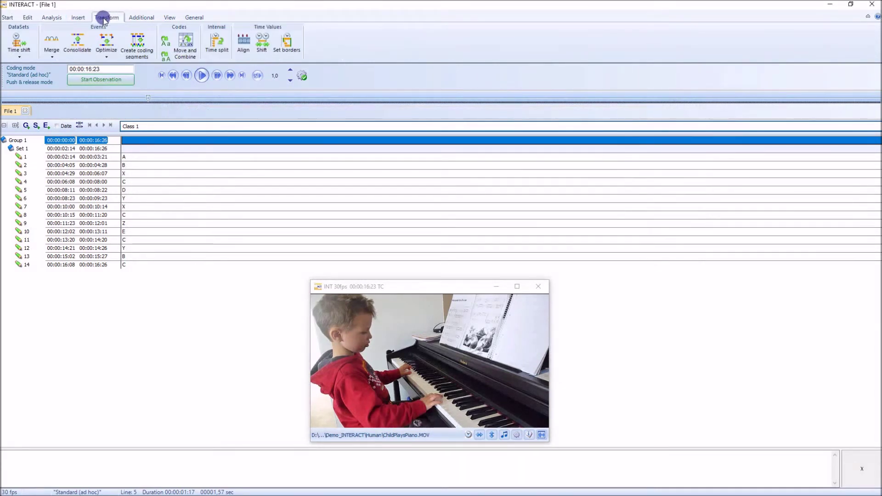
click(107, 57)
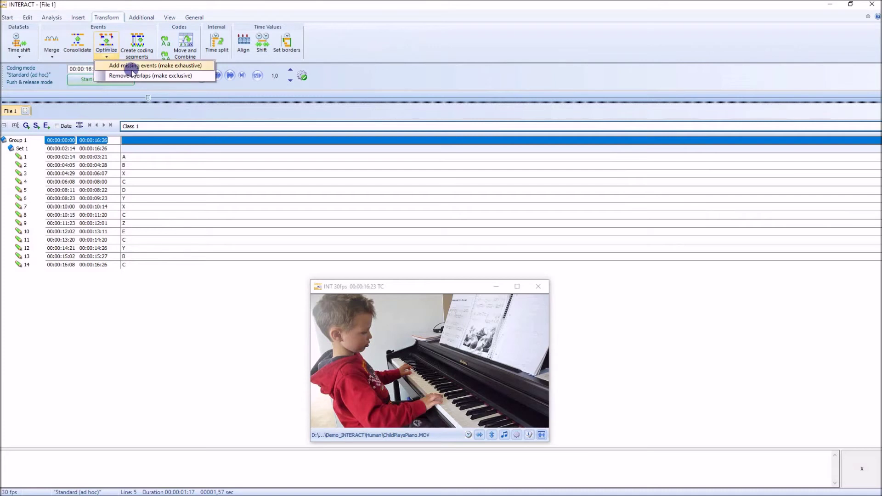
click(161, 68)
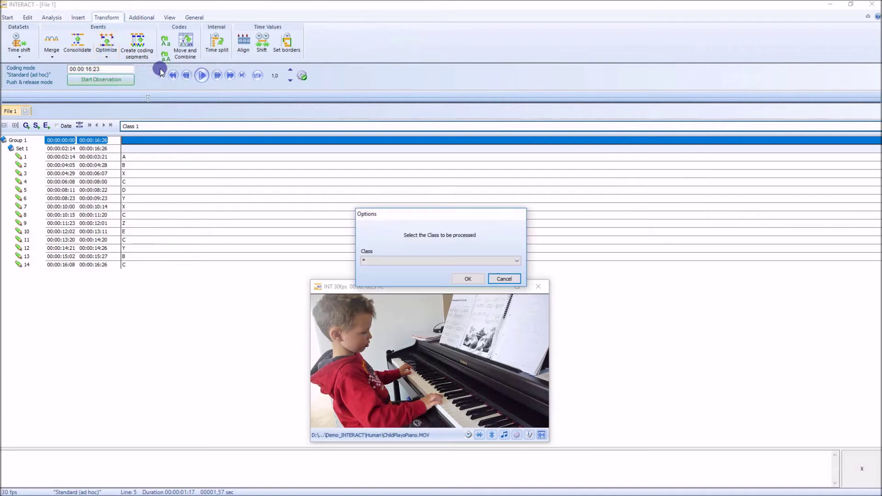
click(468, 278)
drag(408, 264, 367, 266)
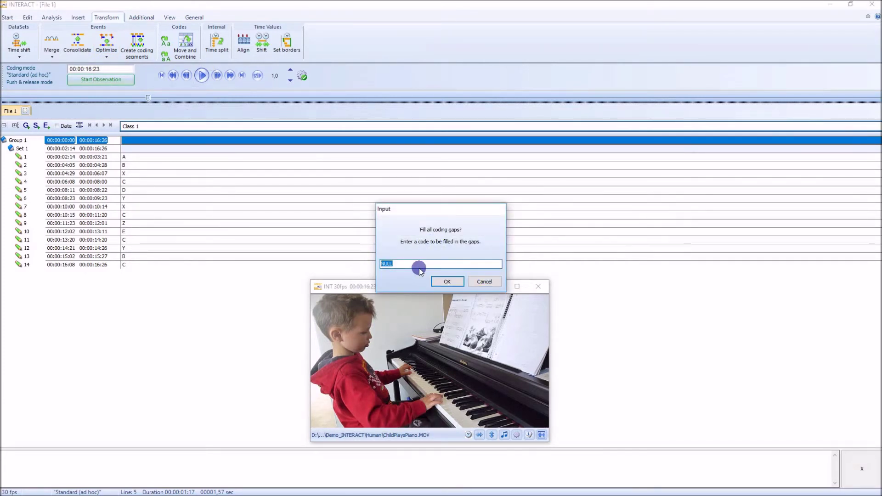
click(447, 281)
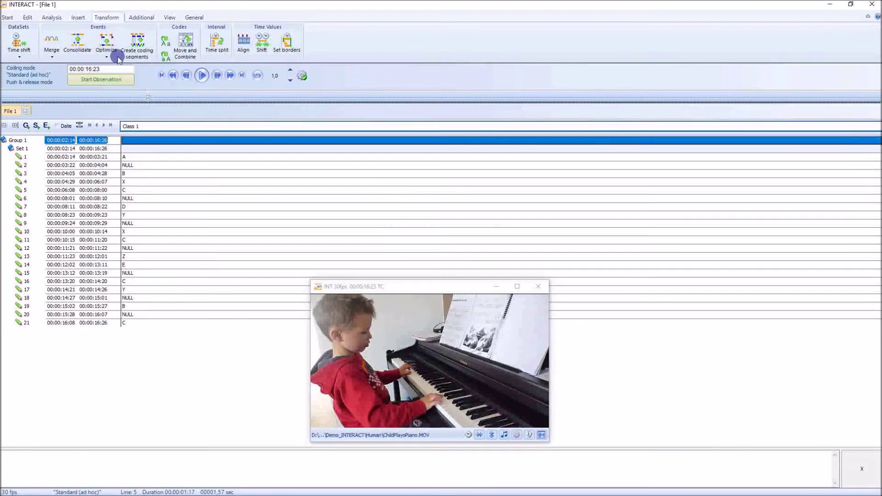
Open the Time Line Chart from Main statistics with all codes, including NULL, selected.
click(52, 17)
click(23, 41)
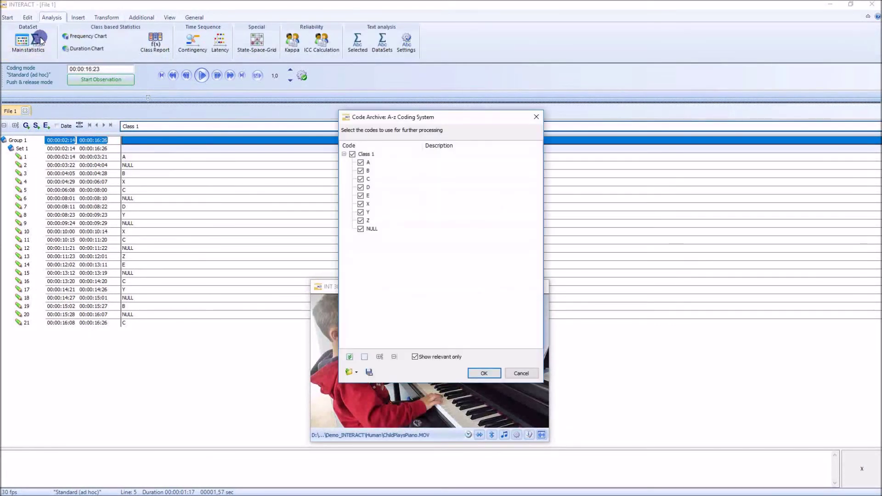
click(371, 229)
click(485, 373)
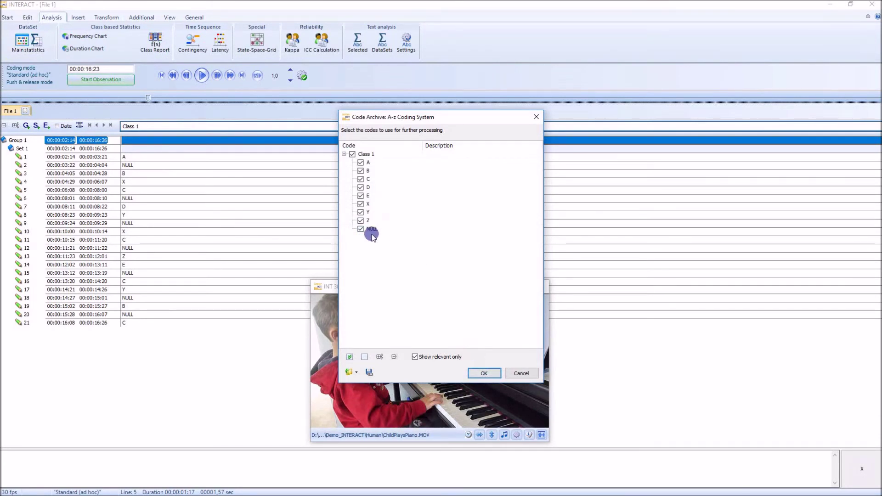
click(485, 373)
Compute the DataSet statistics, showing NULL with frequency 7, then close the results.
drag(248, 241, 686, 188)
click(191, 142)
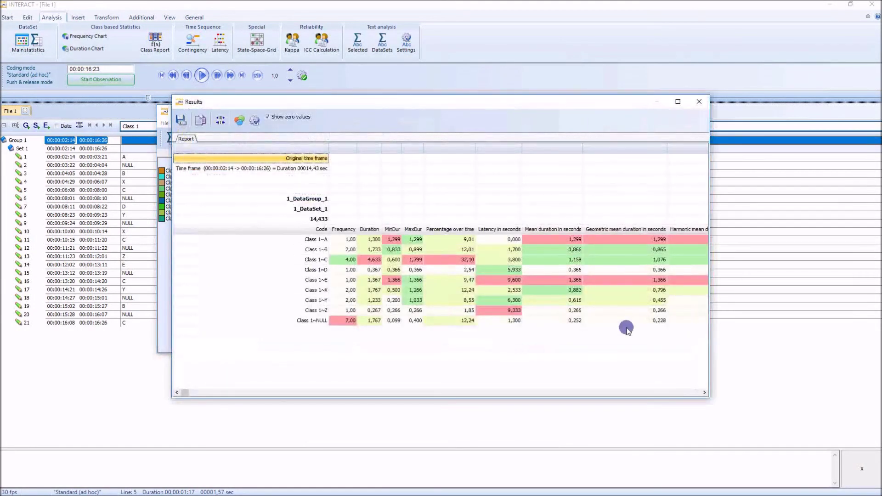
click(703, 105)
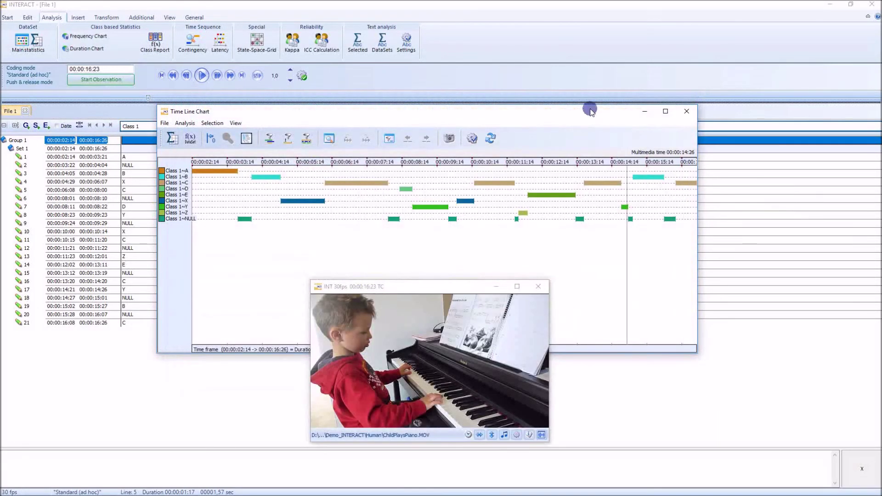
Move the Time Line Chart window higher up, then nudge it slightly back down.
drag(583, 112, 586, 78)
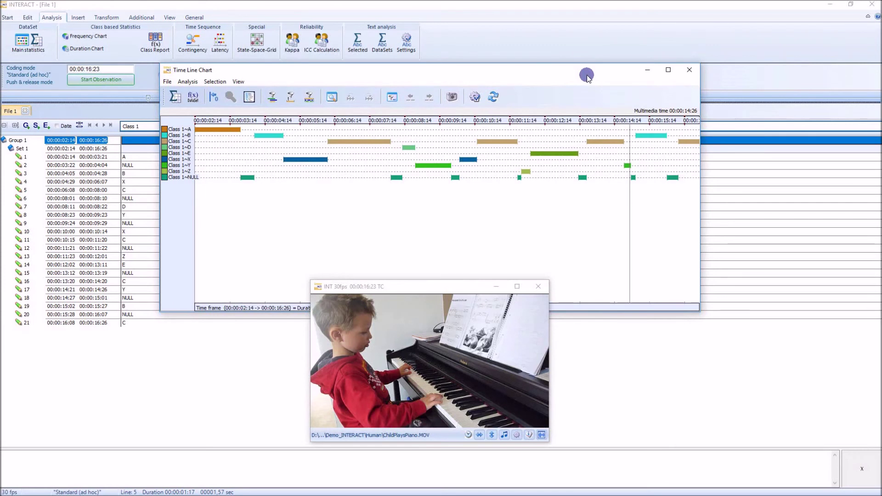
drag(587, 77, 588, 90)
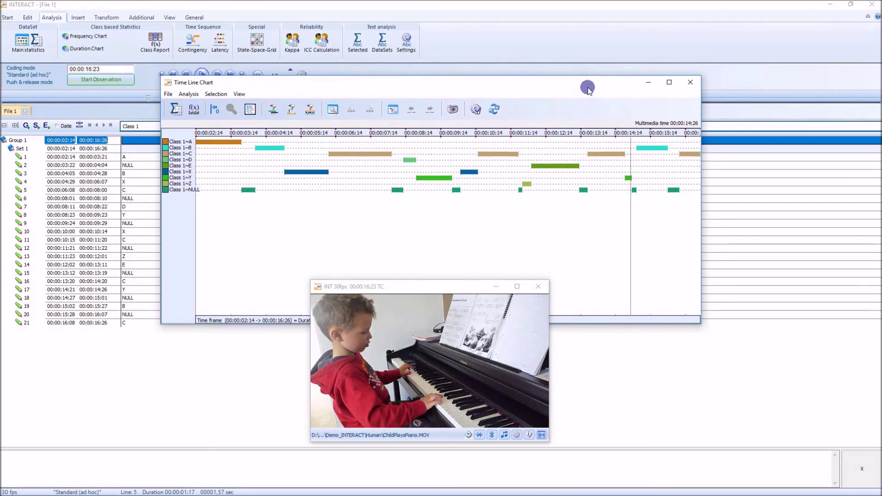